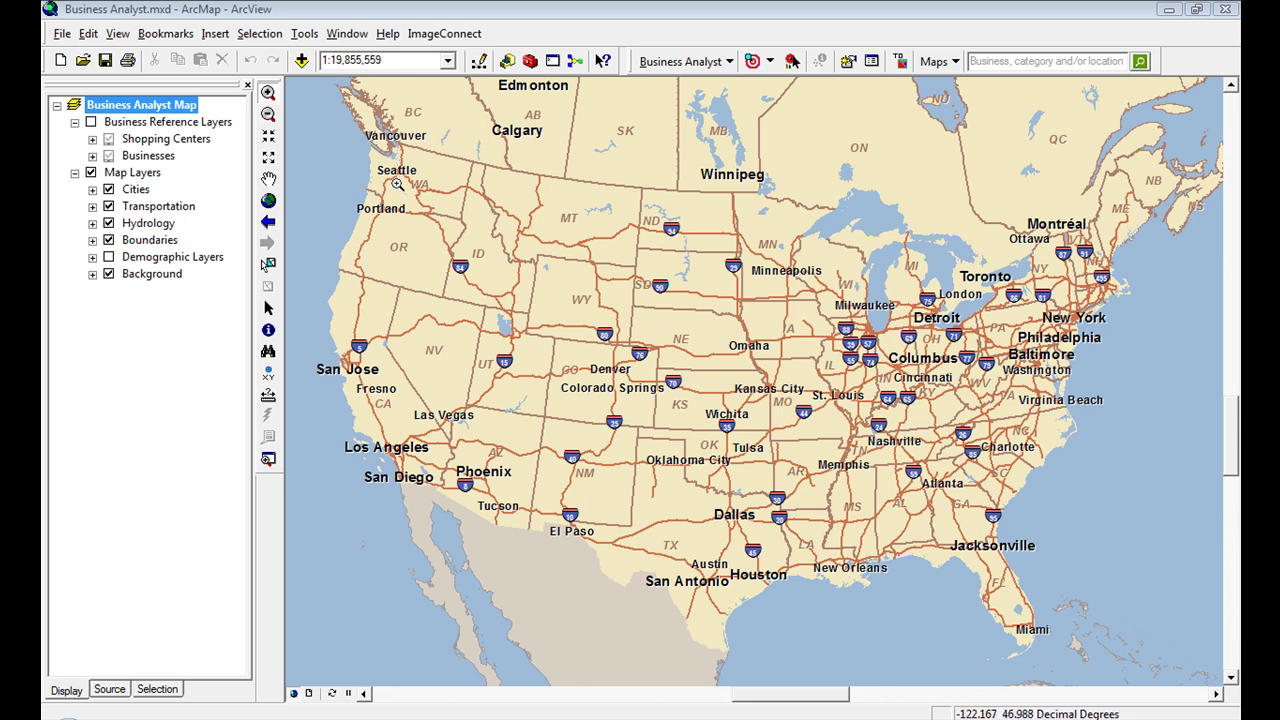
Step: Zoom in with three boxes from the US map to Seattle, then downtown around Lake Union
{"action": "left_click_drag", "start_coordinate": [393, 163], "coordinate": [414, 181]}
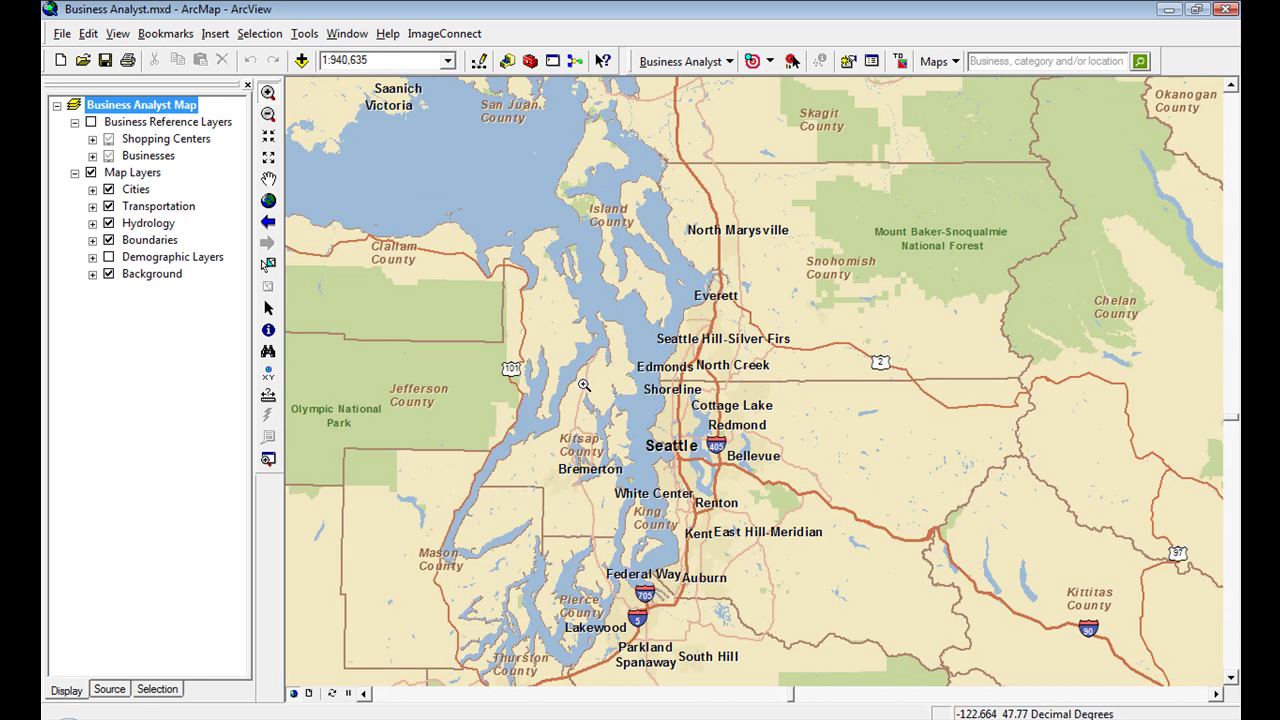
{"action": "left_click_drag", "start_coordinate": [631, 396], "coordinate": [778, 513]}
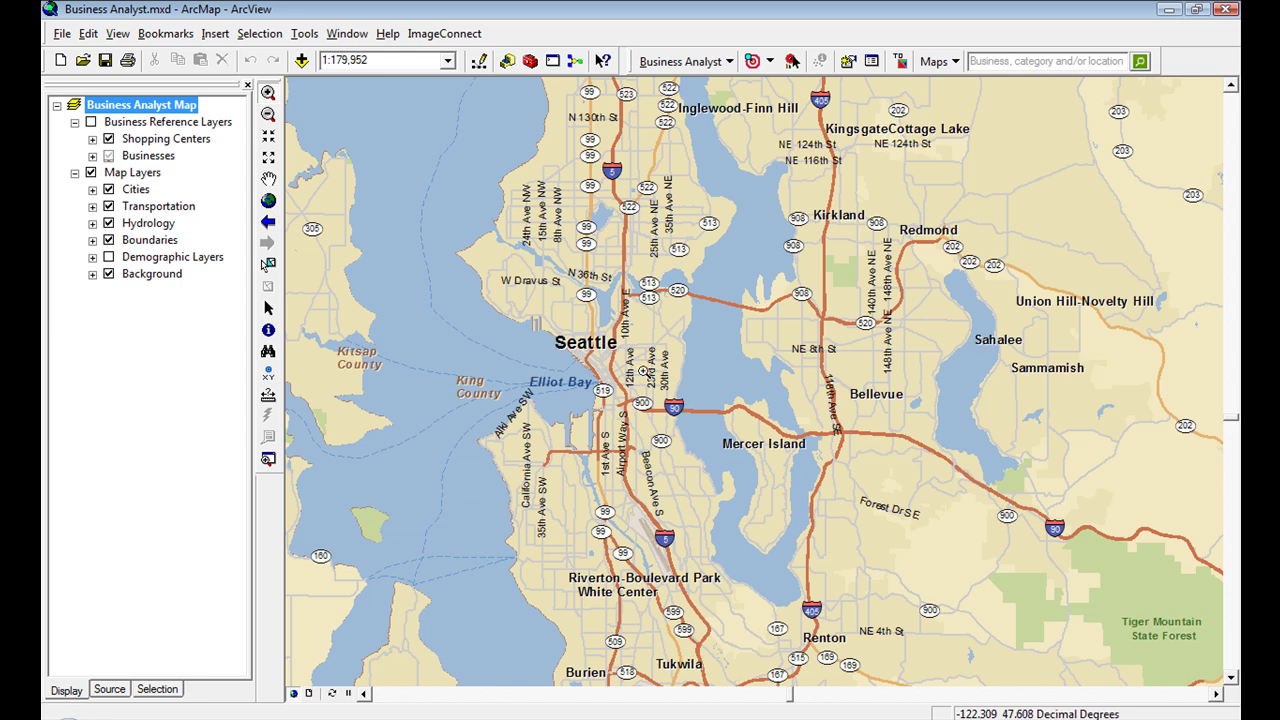
{"action": "left_click_drag", "start_coordinate": [562, 272], "coordinate": [672, 384]}
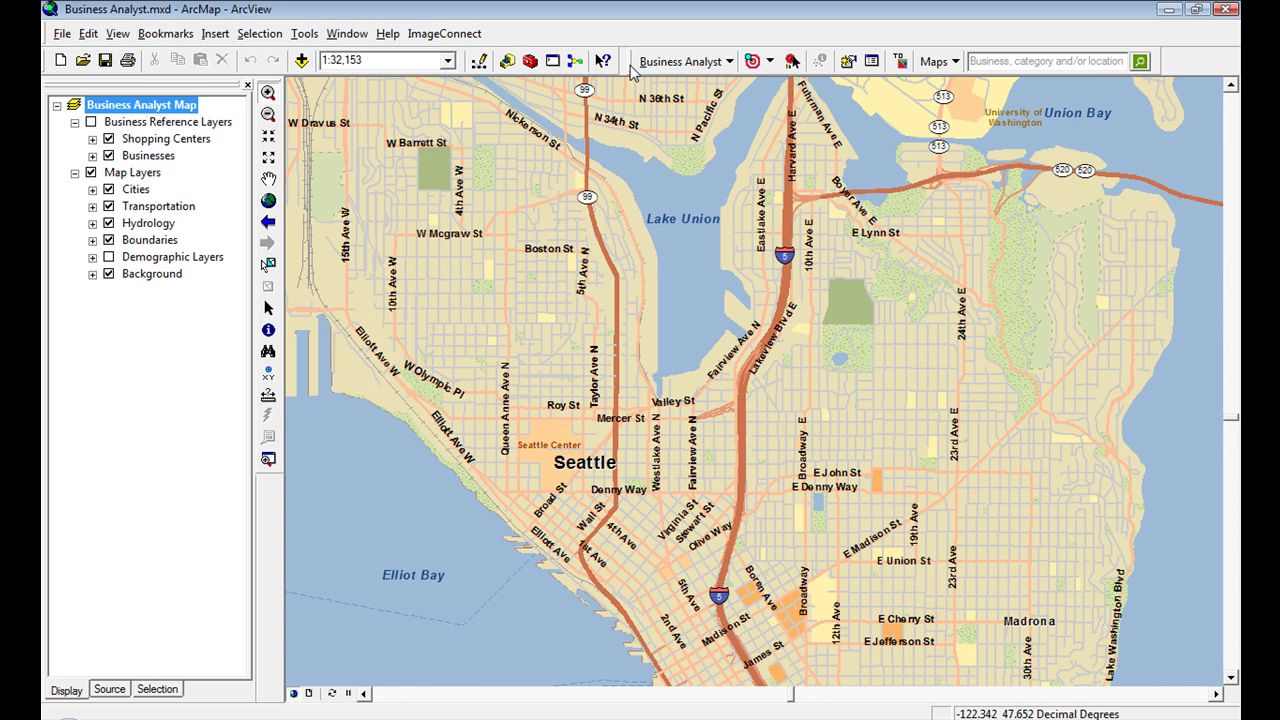
{"action": "left_click_drag", "start_coordinate": [630, 66], "coordinate": [553, 137]}
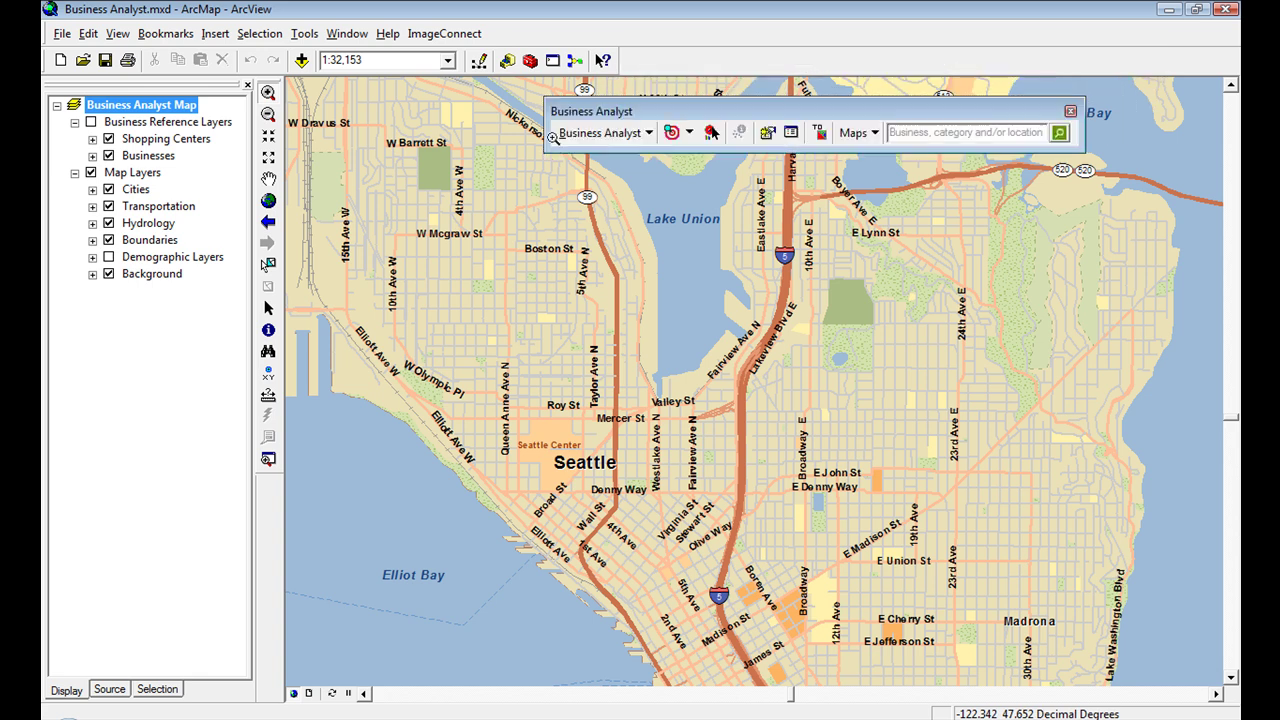
{"action": "left_click", "coordinate": [689, 134]}
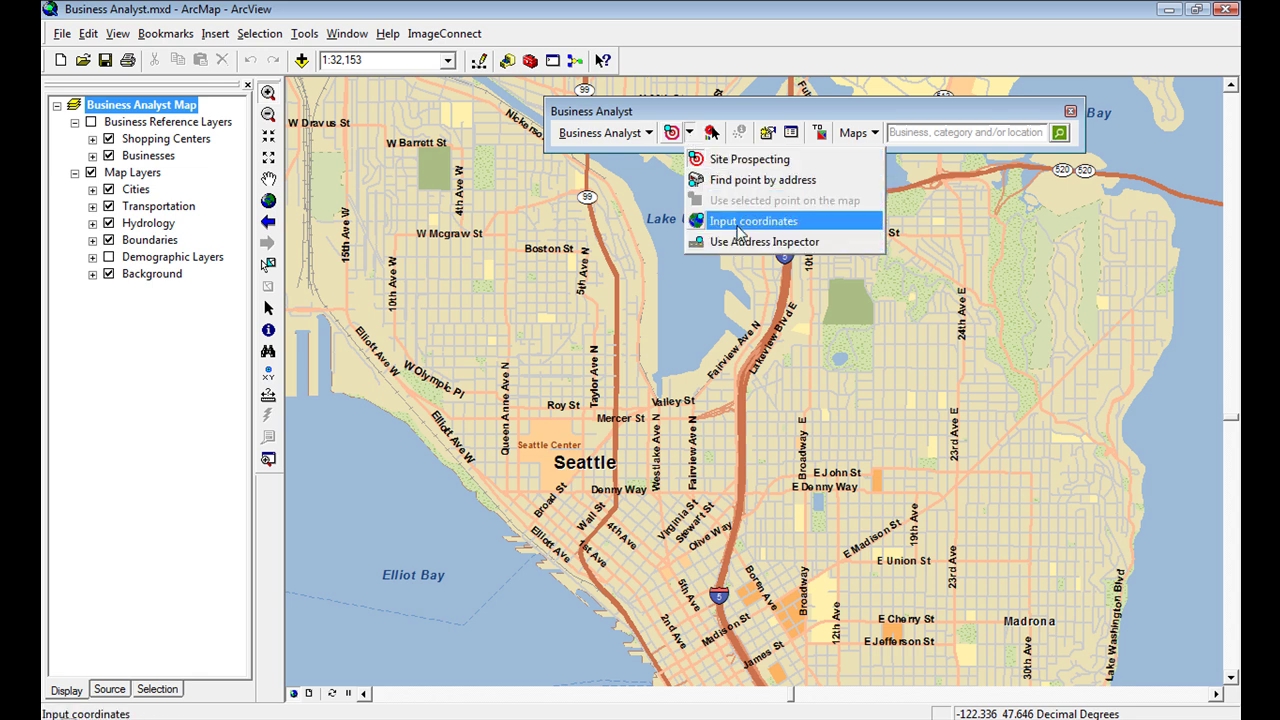
{"action": "left_click", "coordinate": [730, 110]}
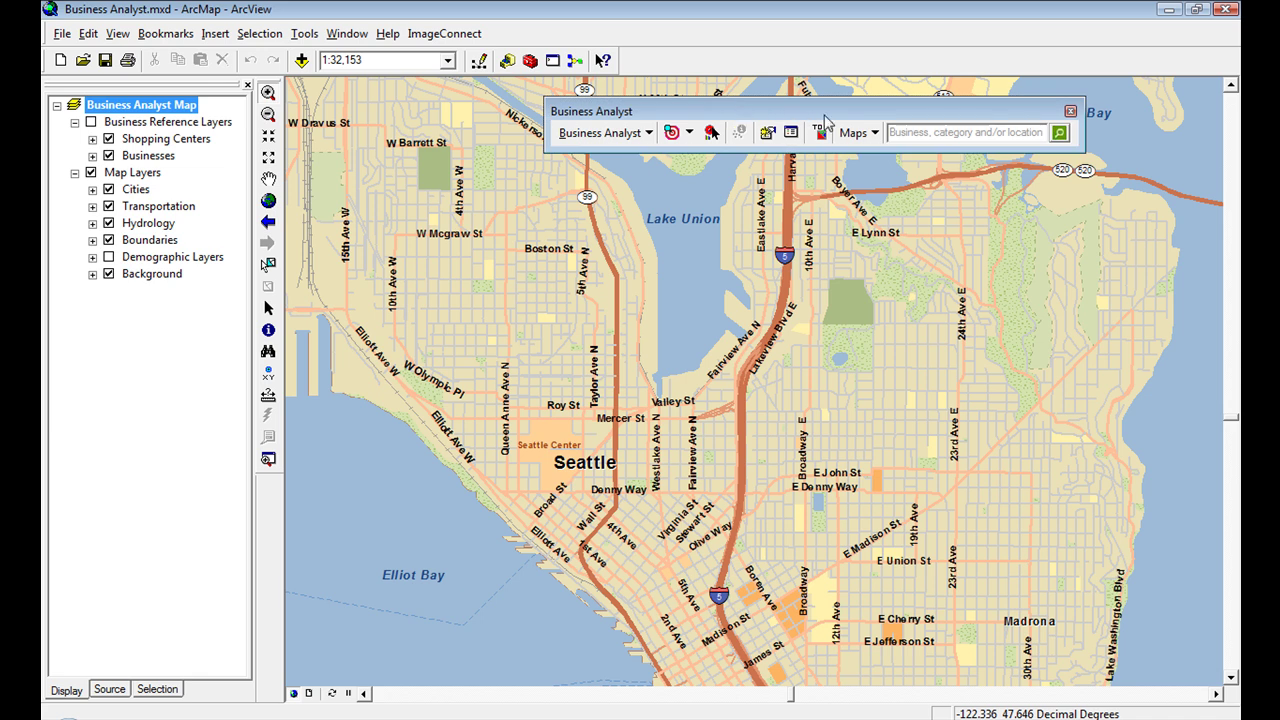
{"action": "left_click", "coordinate": [820, 134]}
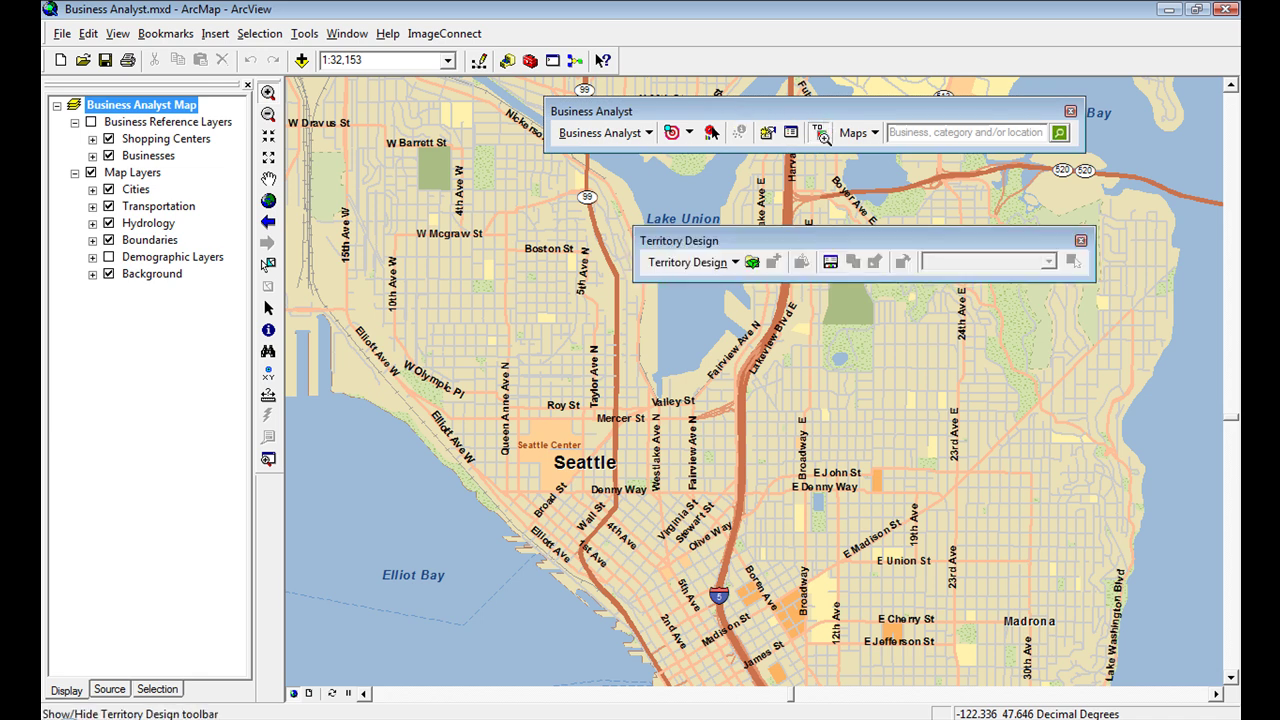
{"action": "left_click", "coordinate": [820, 134]}
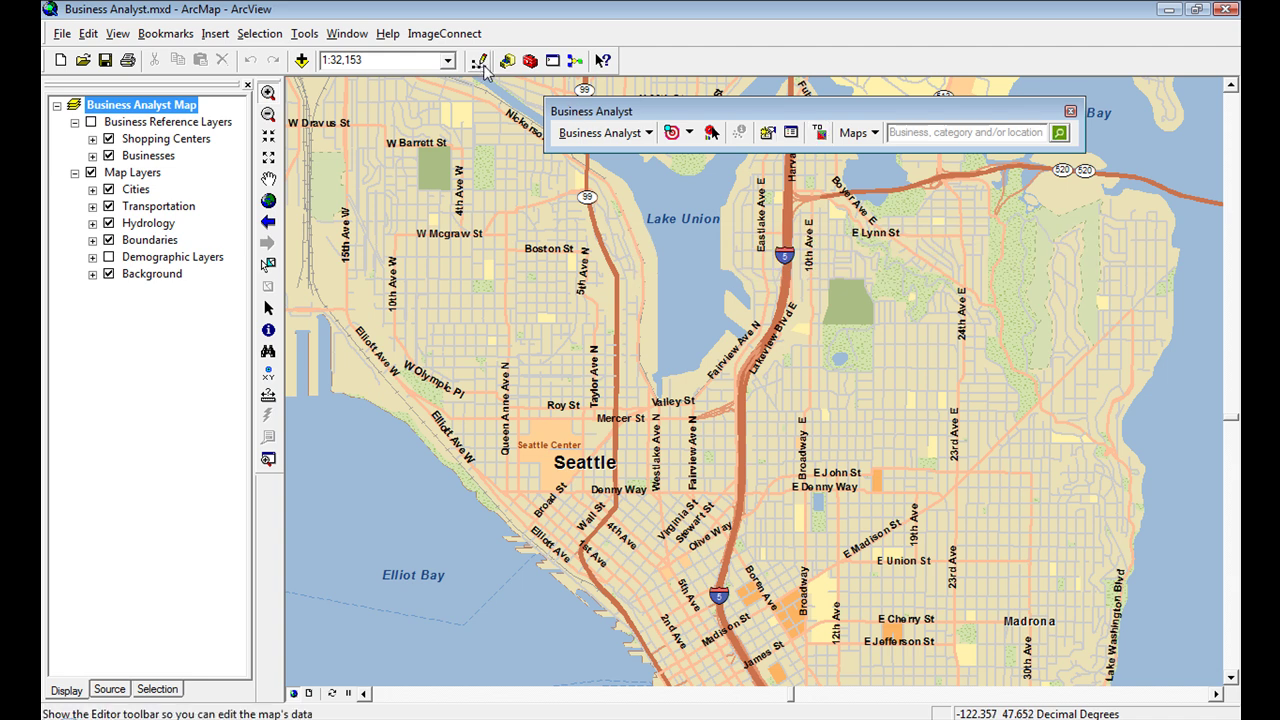
{"action": "left_click", "coordinate": [479, 62]}
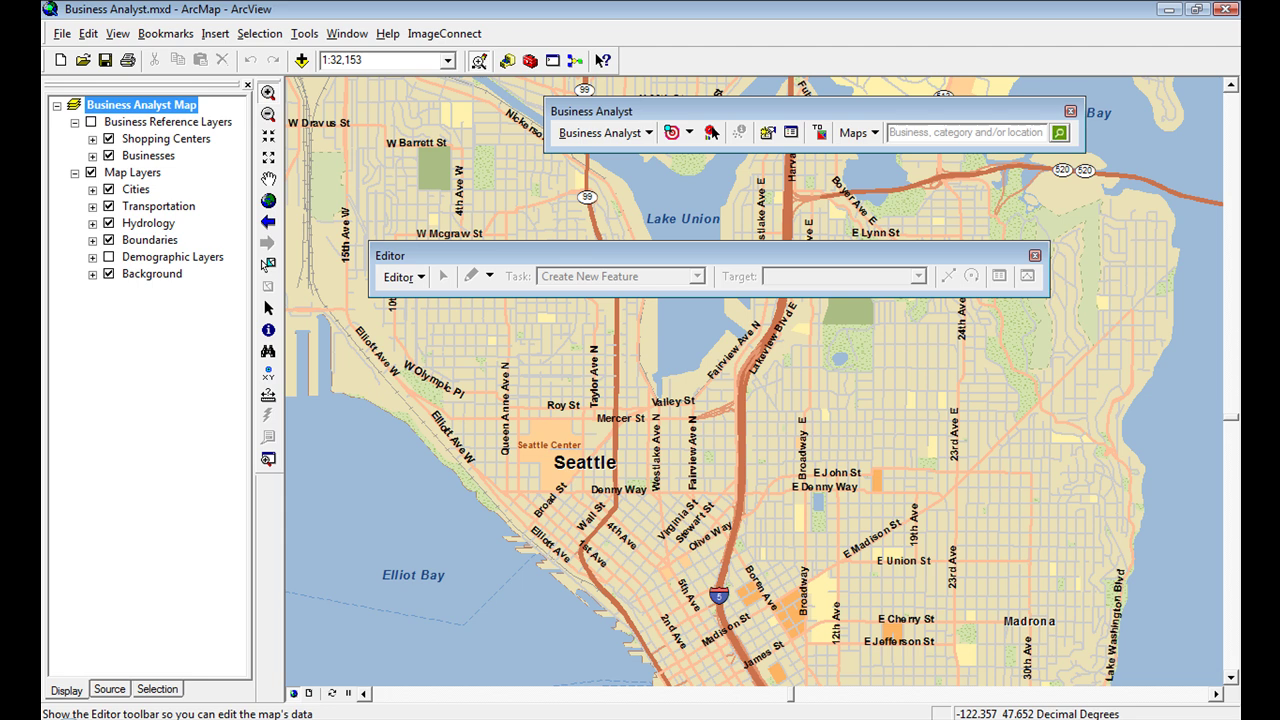
{"action": "left_click", "coordinate": [479, 61]}
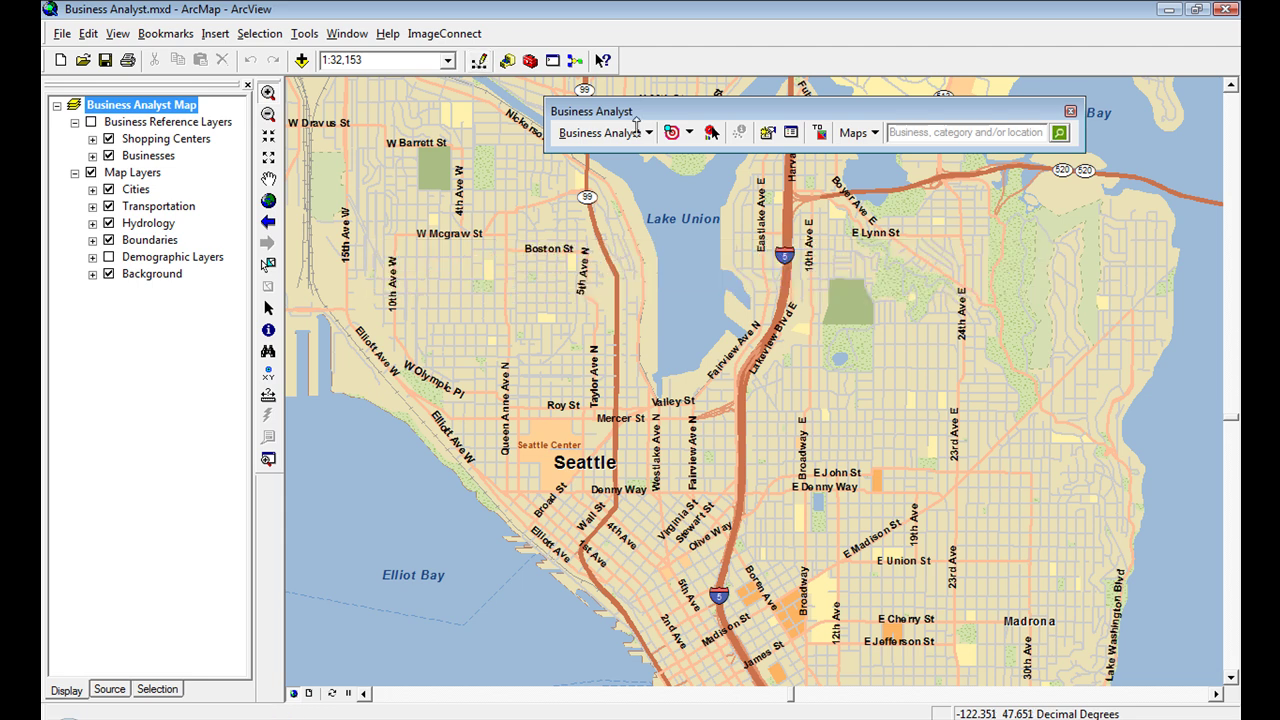
{"action": "left_click_drag", "start_coordinate": [830, 111], "coordinate": [903, 47]}
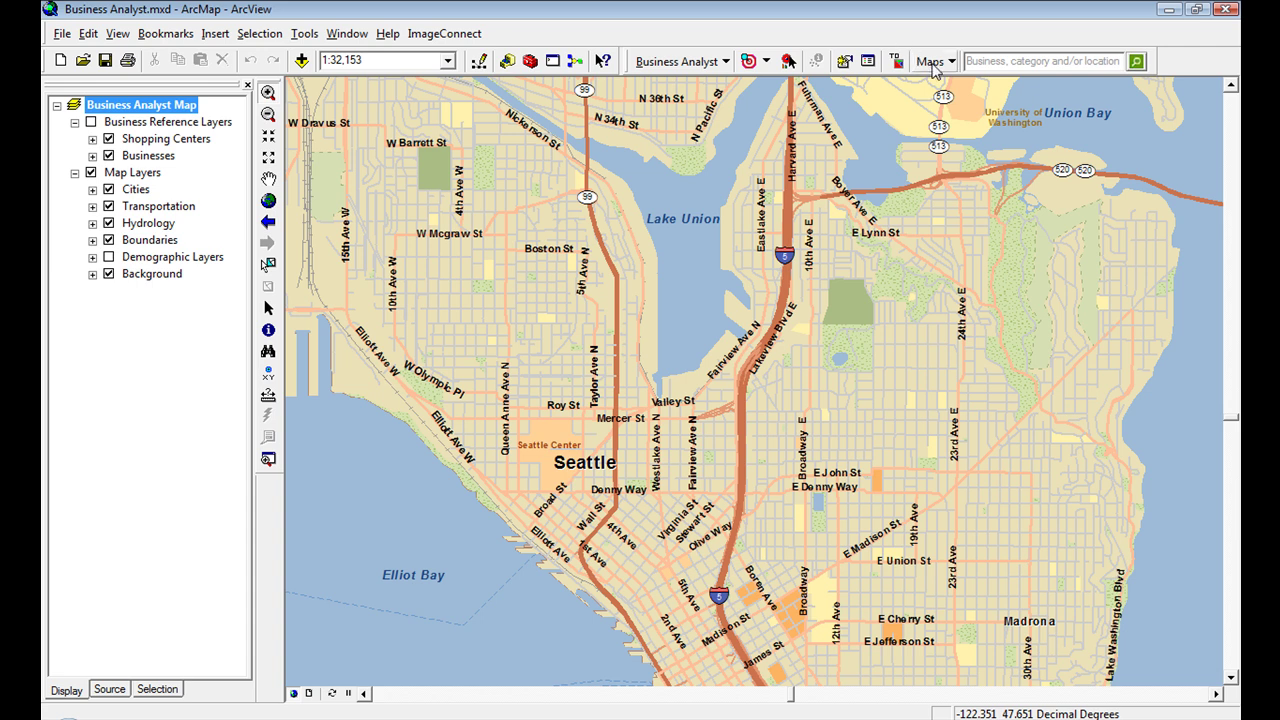
Step: Request more basemaps from ArcGIS Online through the Maps list and acknowledge the layer-file tip
{"action": "left_click", "coordinate": [931, 62]}
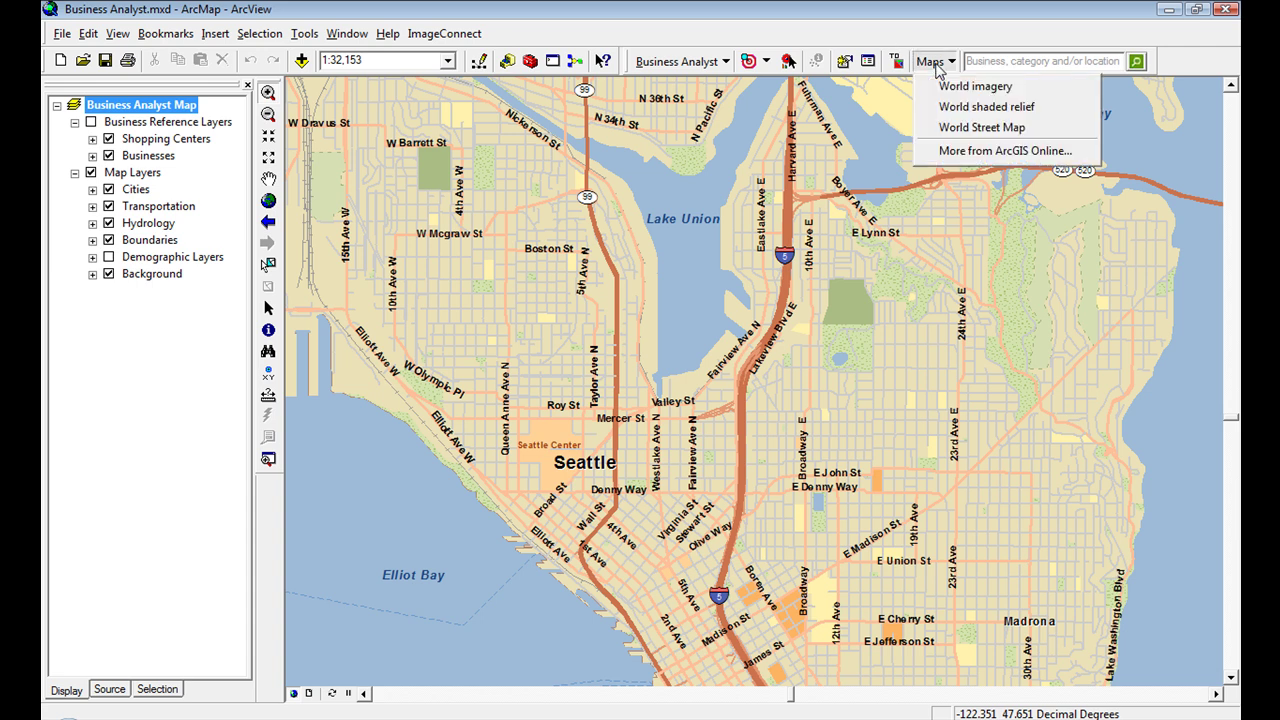
{"action": "left_click", "coordinate": [937, 152]}
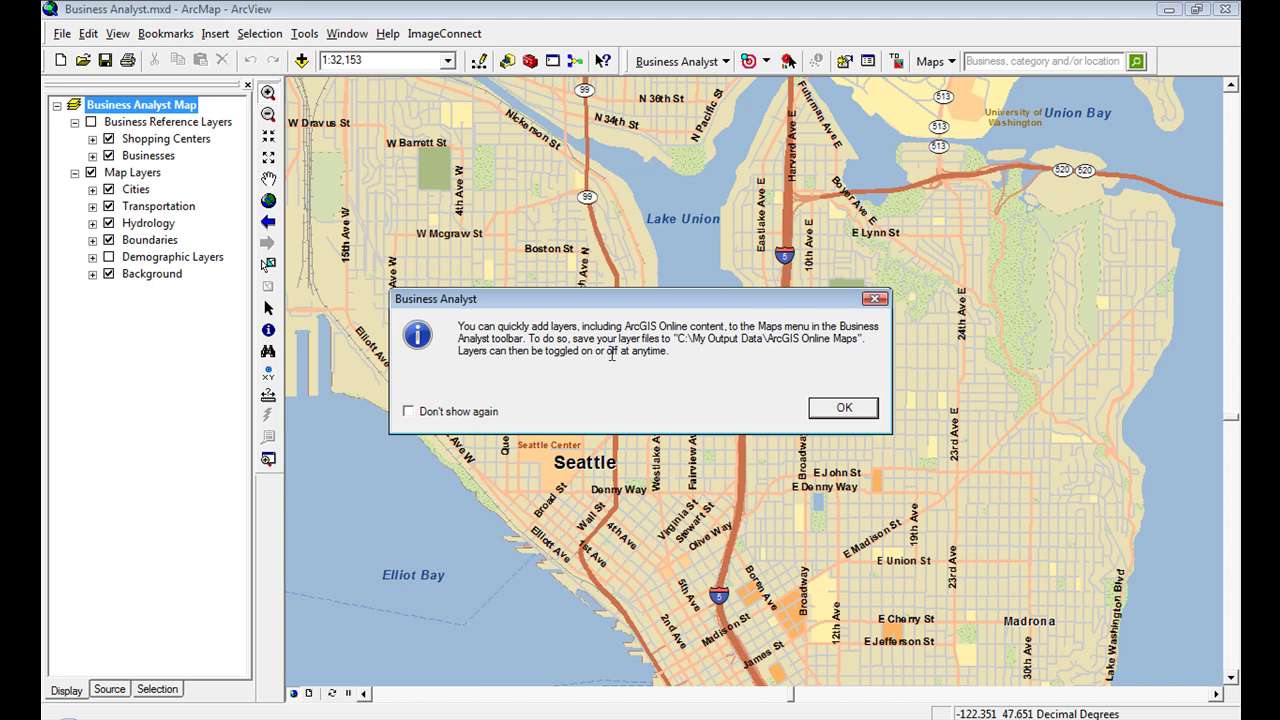
{"action": "left_click", "coordinate": [843, 410]}
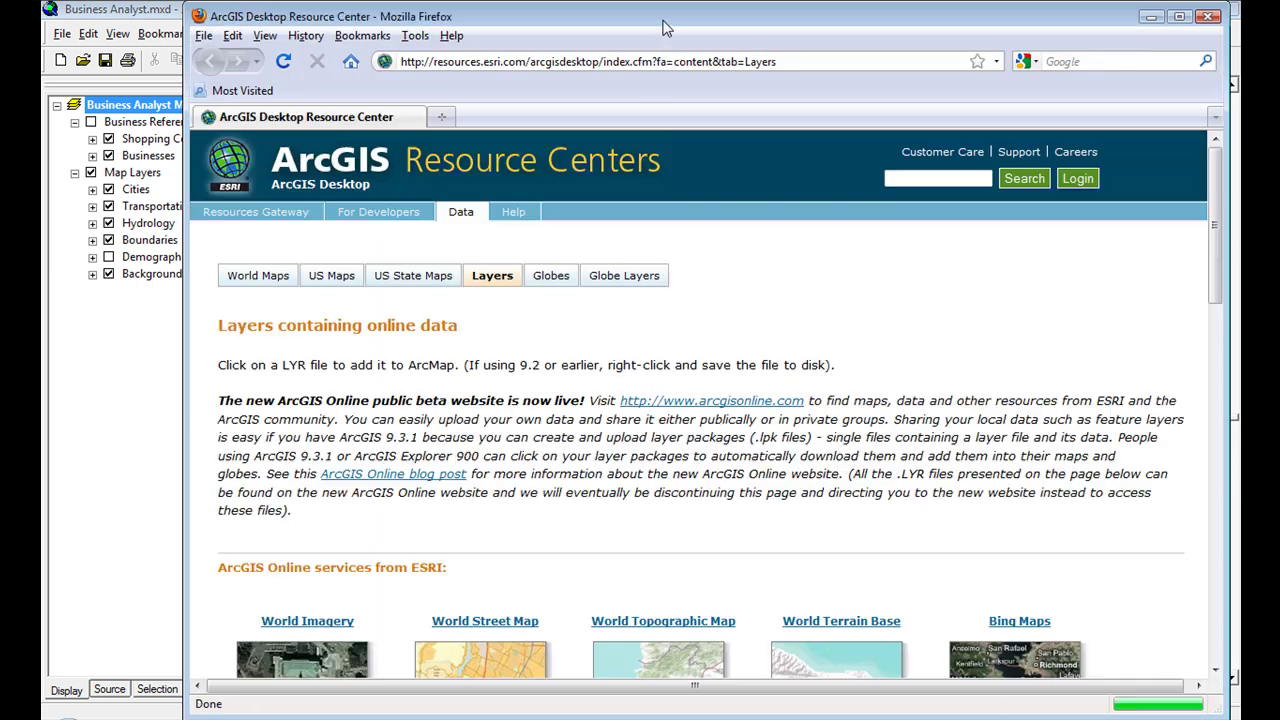
Step: Browse the ArcGIS Resource Center Layers page, then close Firefox to return to ArcMap
{"action": "scroll", "coordinate": [700, 470], "scroll_direction": "down", "scroll_amount": 1}
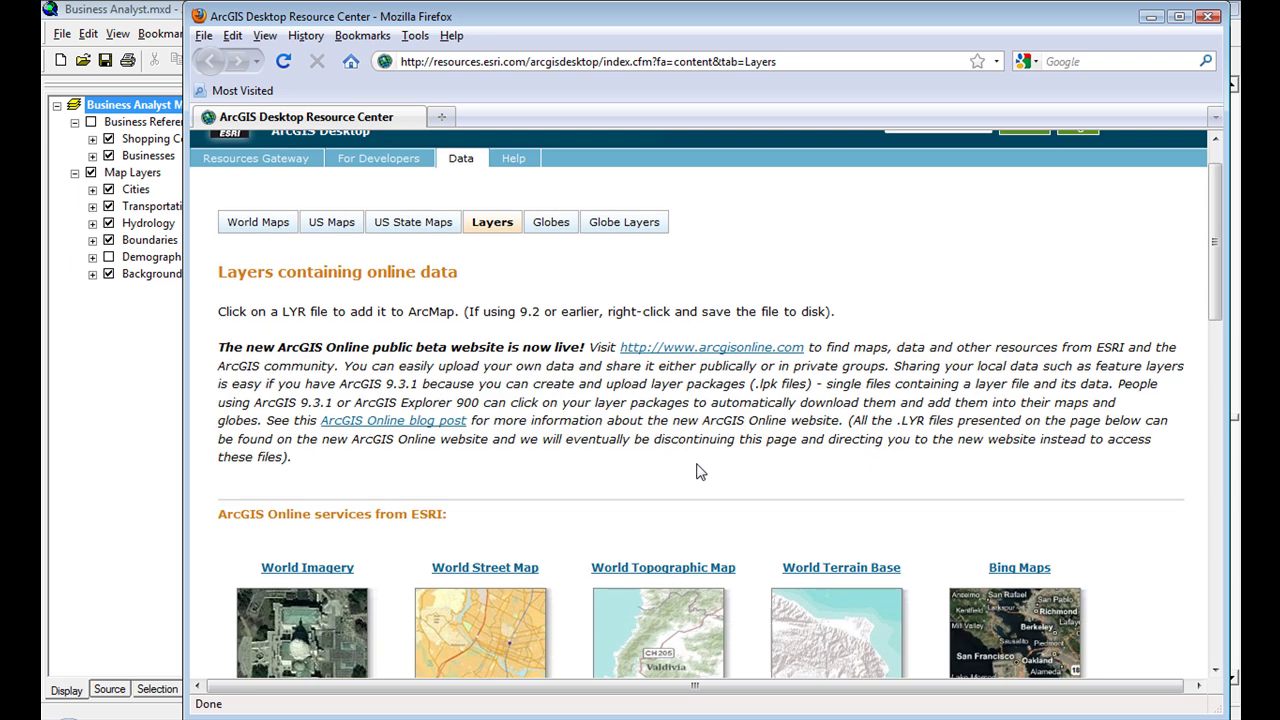
{"action": "scroll", "coordinate": [700, 470], "scroll_direction": "down", "scroll_amount": 4}
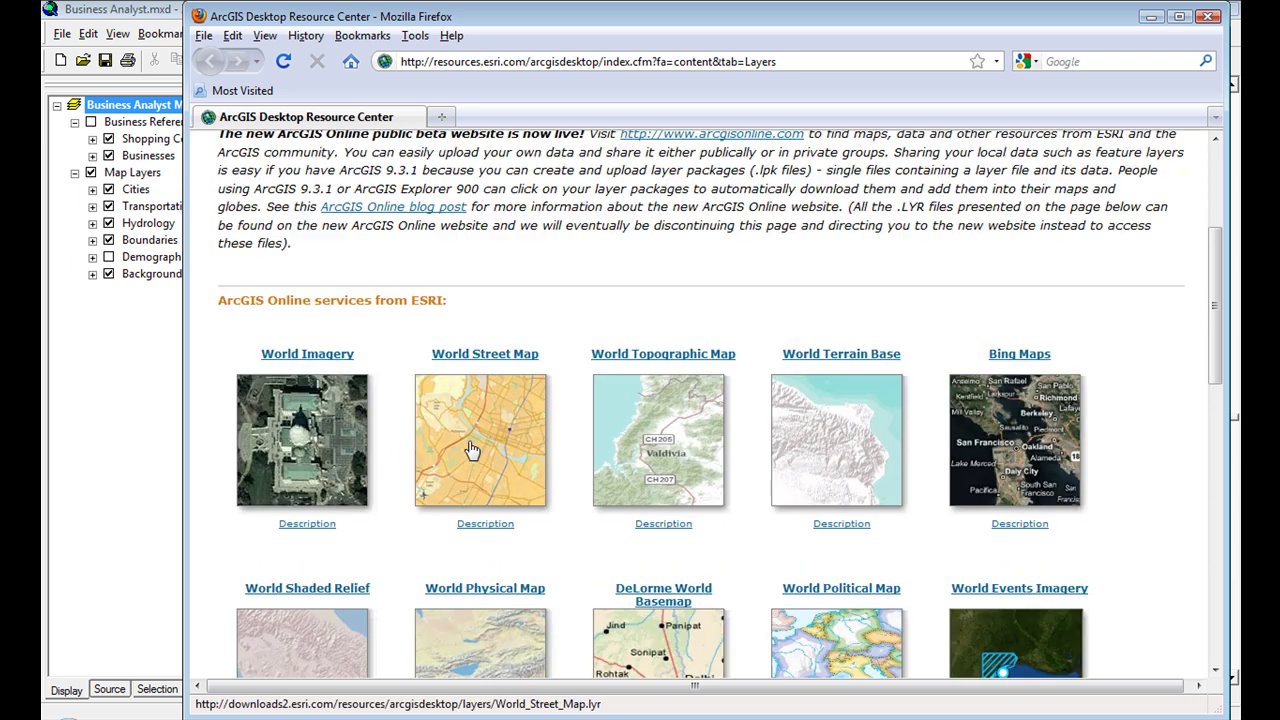
{"action": "scroll", "coordinate": [640, 450], "scroll_direction": "down", "scroll_amount": 8}
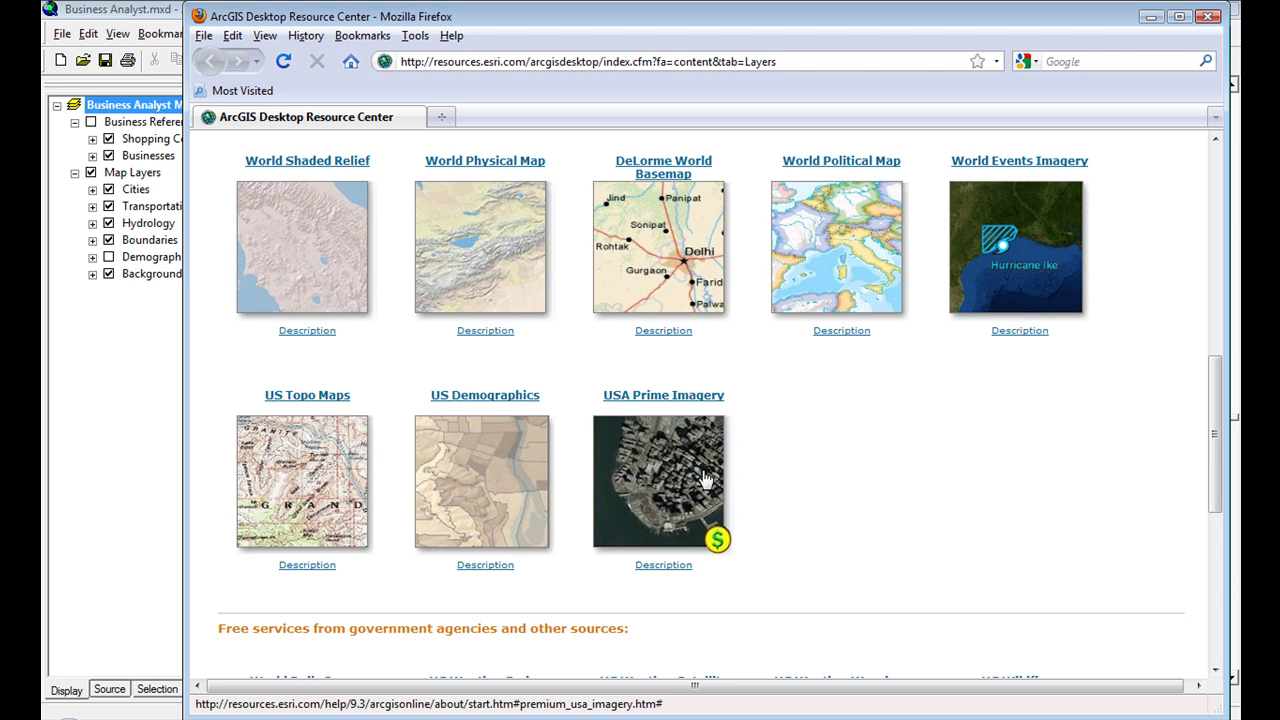
{"action": "scroll", "coordinate": [766, 471], "scroll_direction": "up", "scroll_amount": 7}
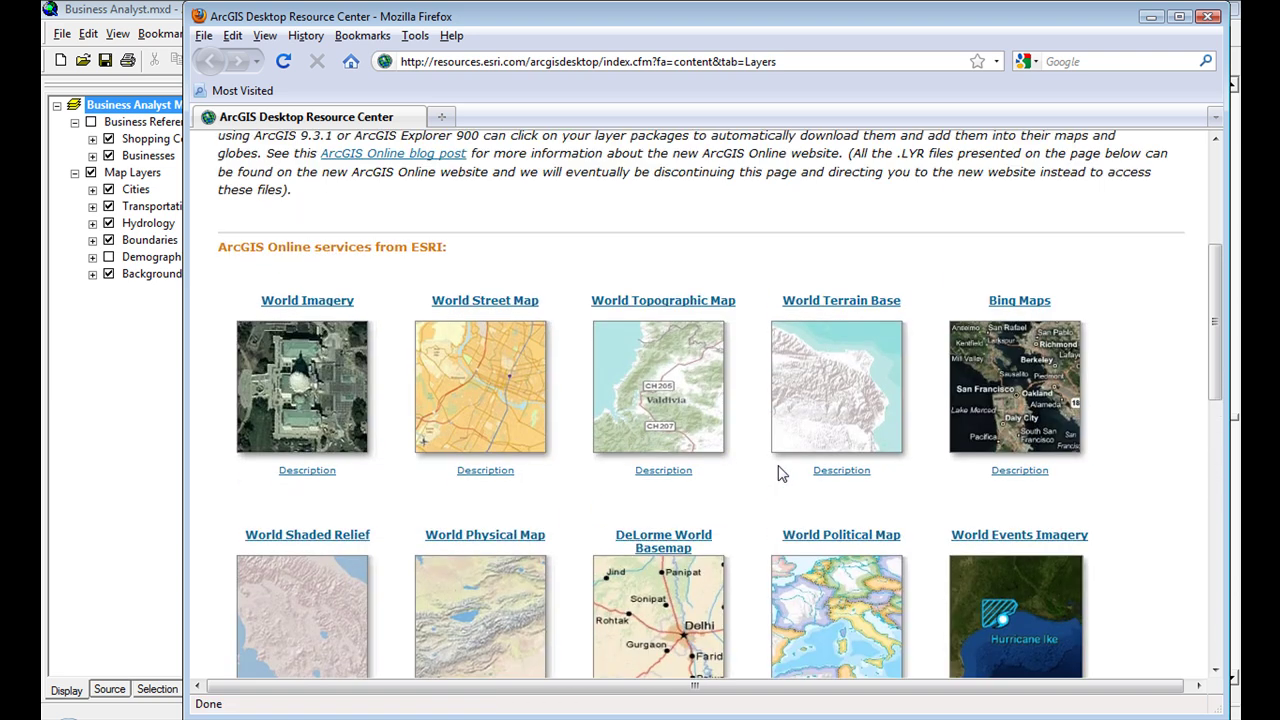
{"action": "scroll", "coordinate": [1125, 150], "scroll_direction": "up", "scroll_amount": 3}
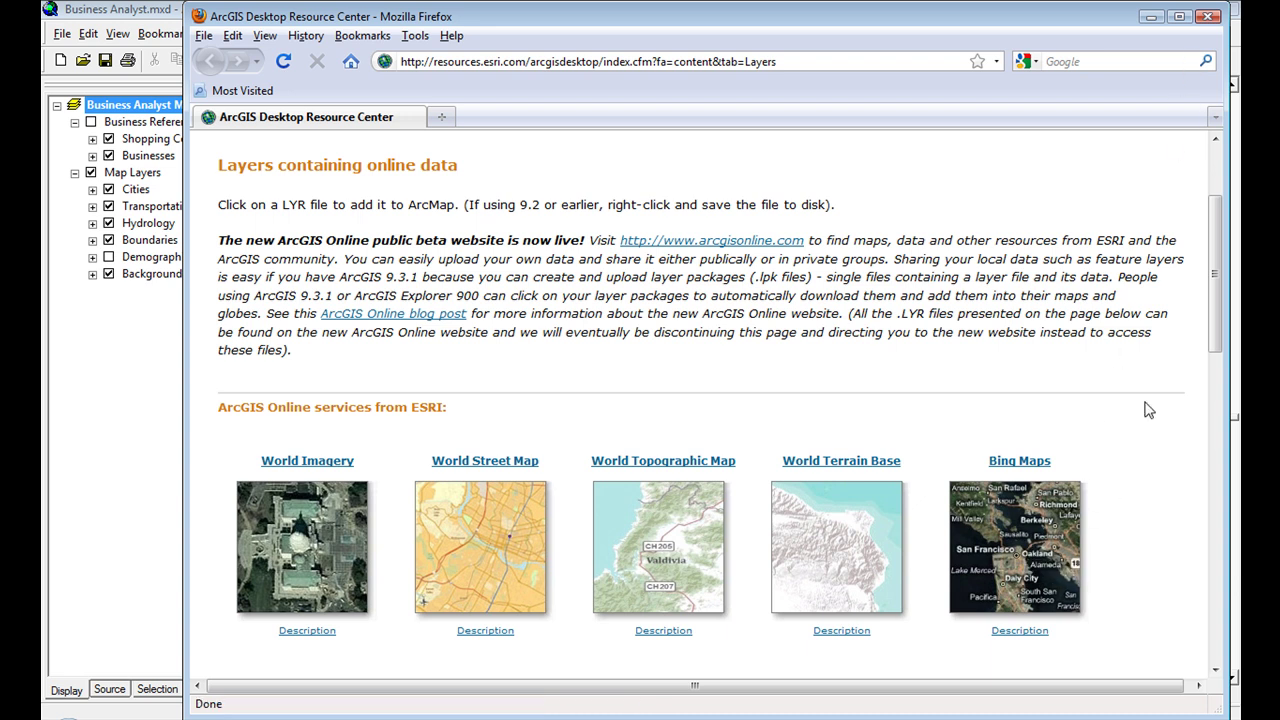
{"action": "left_click", "coordinate": [1209, 17]}
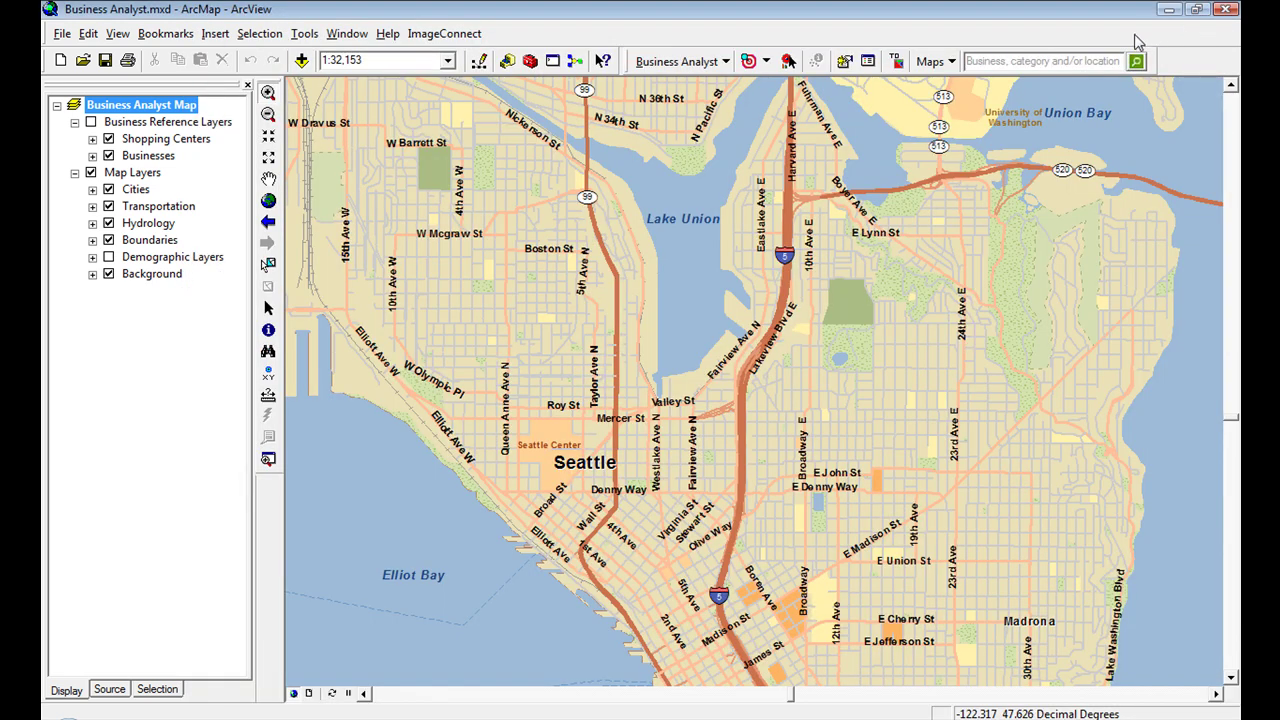
Step: Add the World Street Map basemap and hide the Map Layers group
{"action": "left_click", "coordinate": [930, 61]}
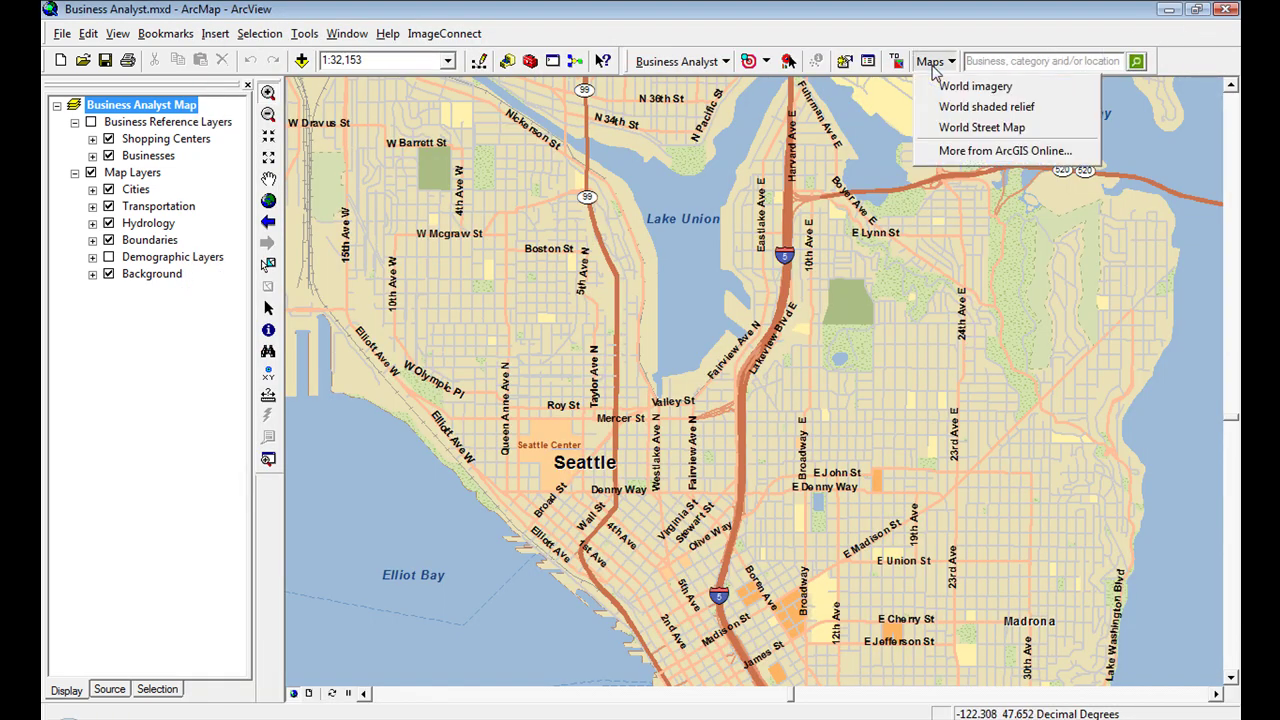
{"action": "left_click", "coordinate": [945, 128]}
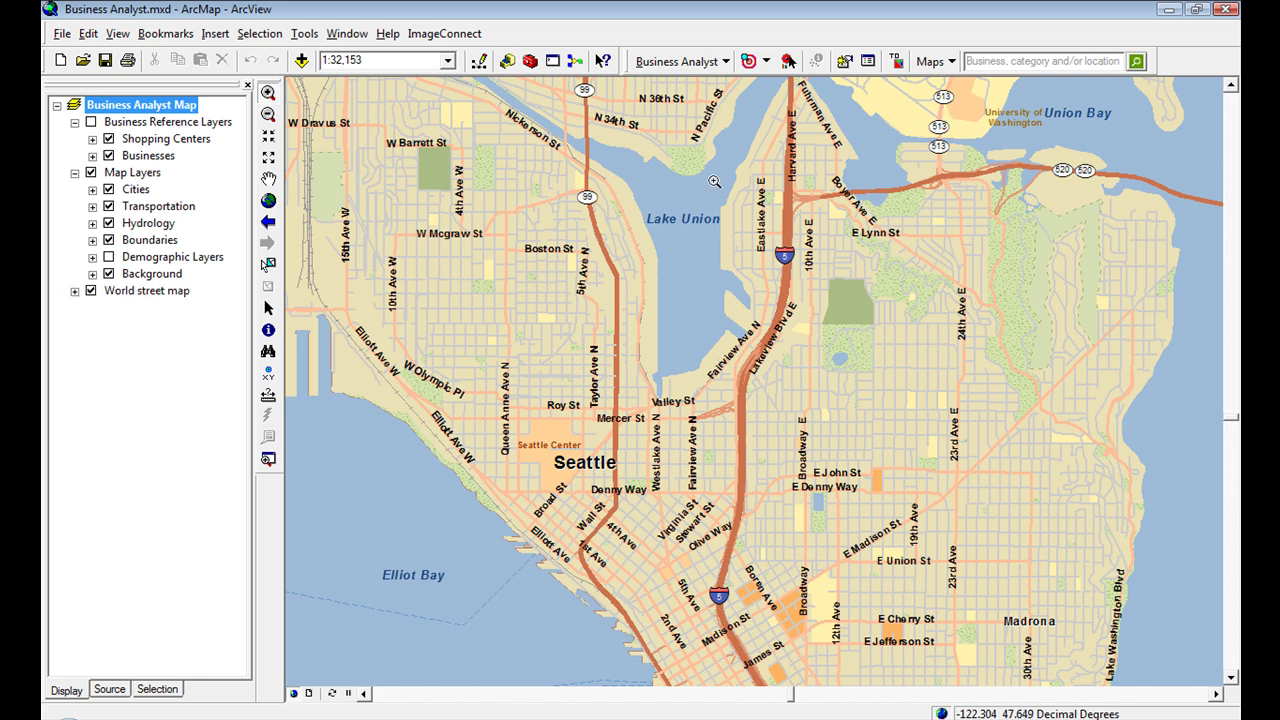
{"action": "left_click", "coordinate": [91, 173]}
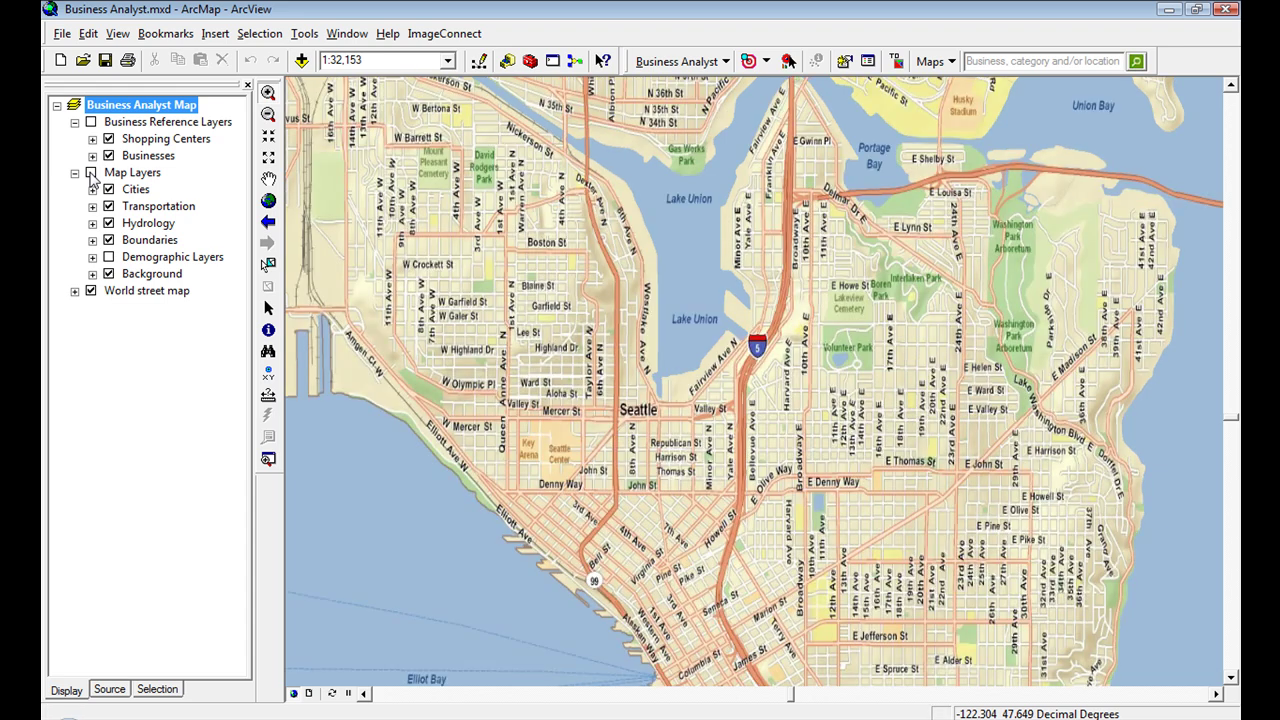
Step: Zoom out from Seattle to Washington state and pan south to bring Portland into view
{"action": "left_click", "coordinate": [268, 113]}
{"action": "left_click", "coordinate": [796, 353]}
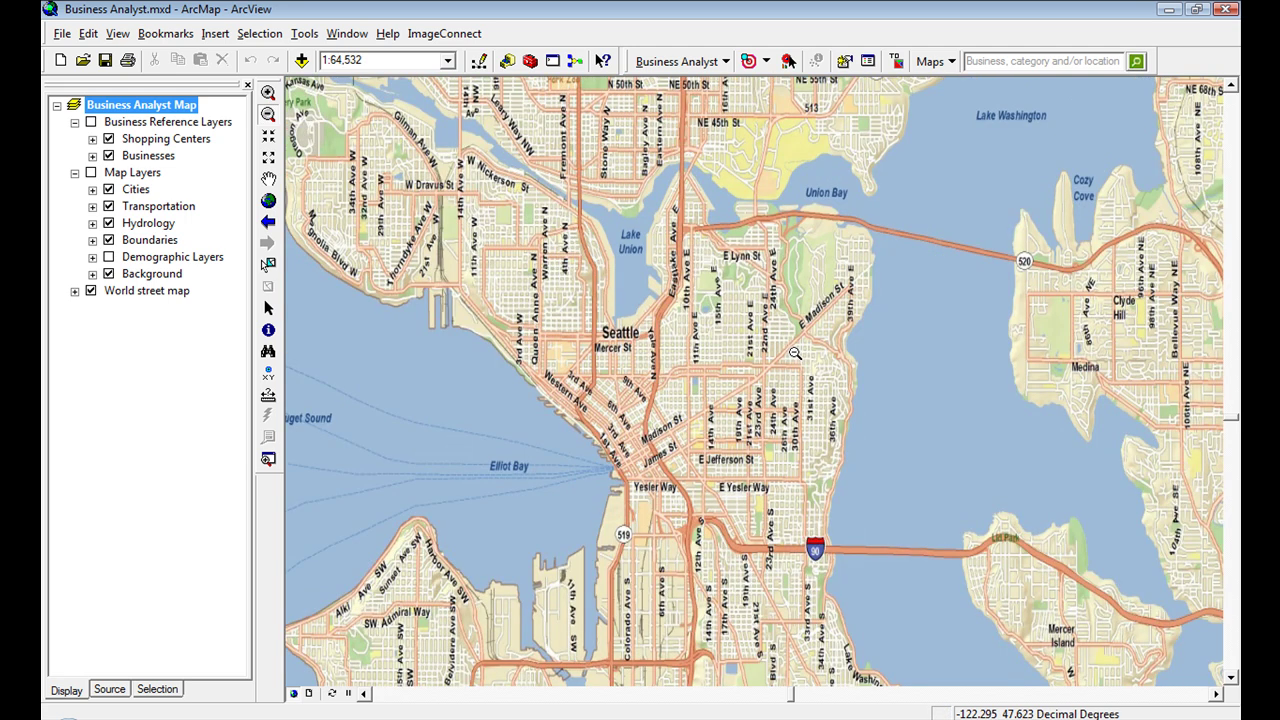
{"action": "left_click", "coordinate": [918, 503]}
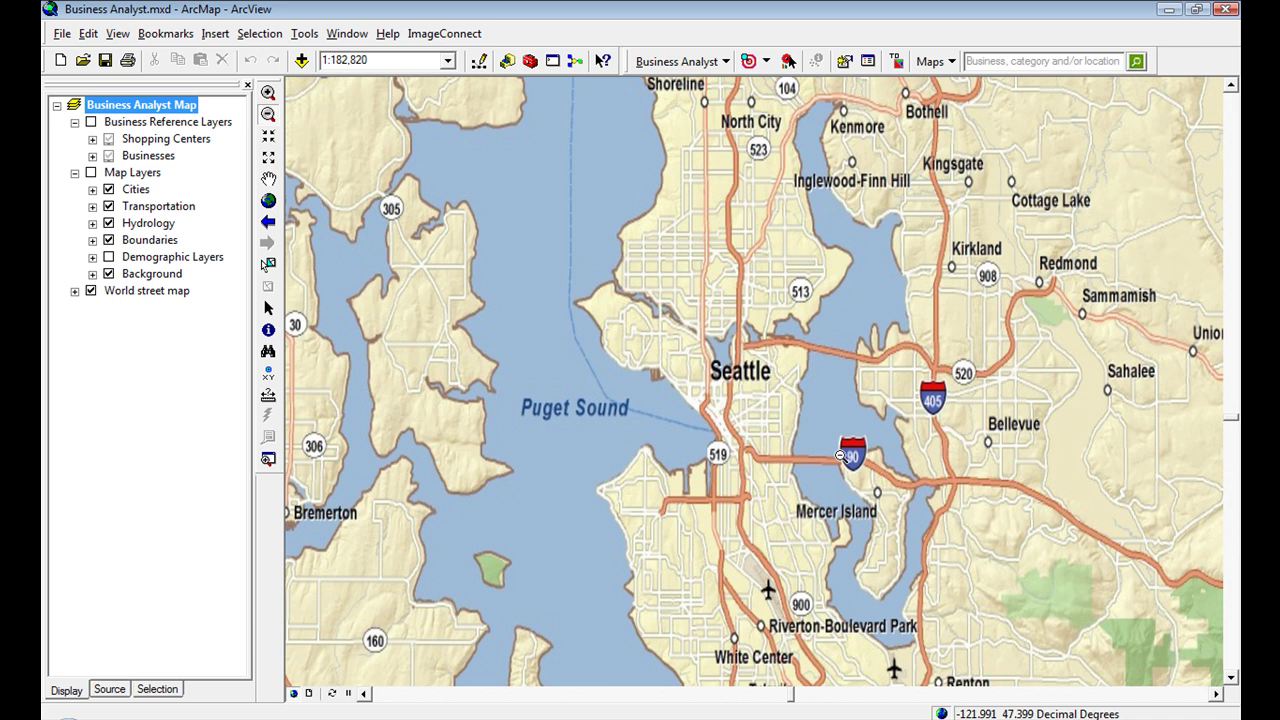
{"action": "left_click", "coordinate": [840, 456]}
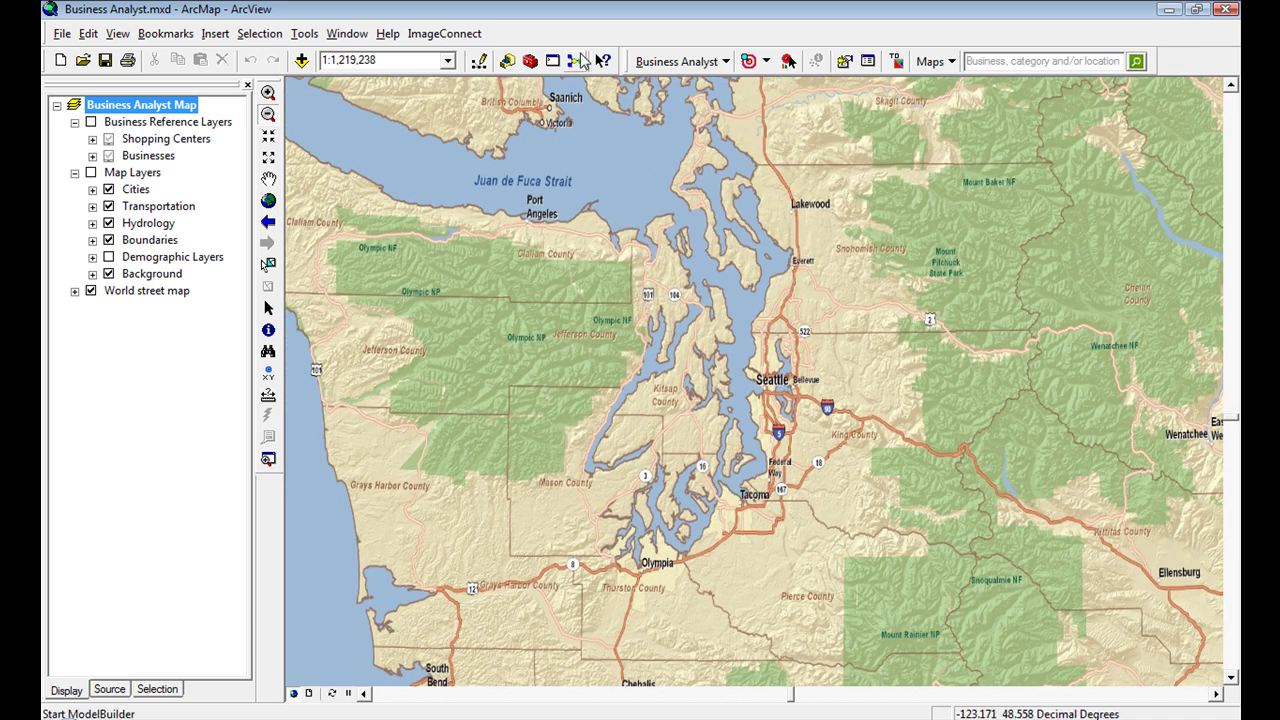
{"action": "left_click", "coordinate": [268, 180]}
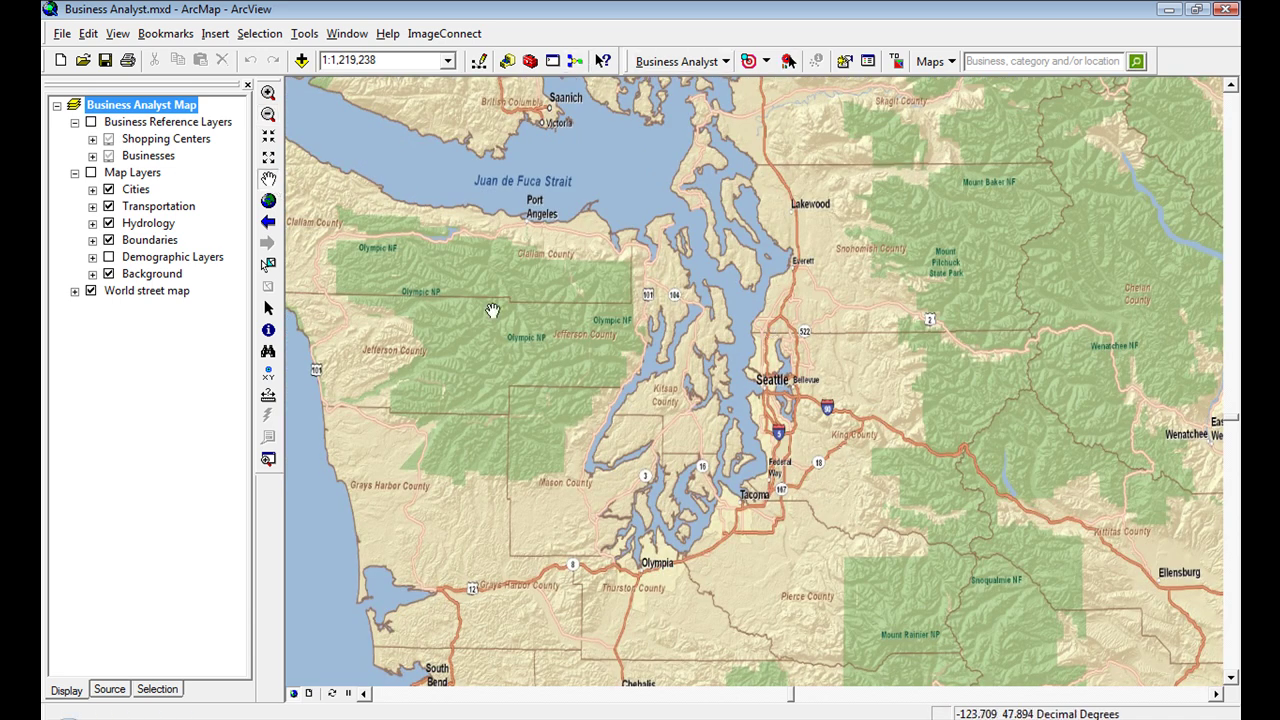
{"action": "left_click_drag", "start_coordinate": [851, 531], "coordinate": [741, 246]}
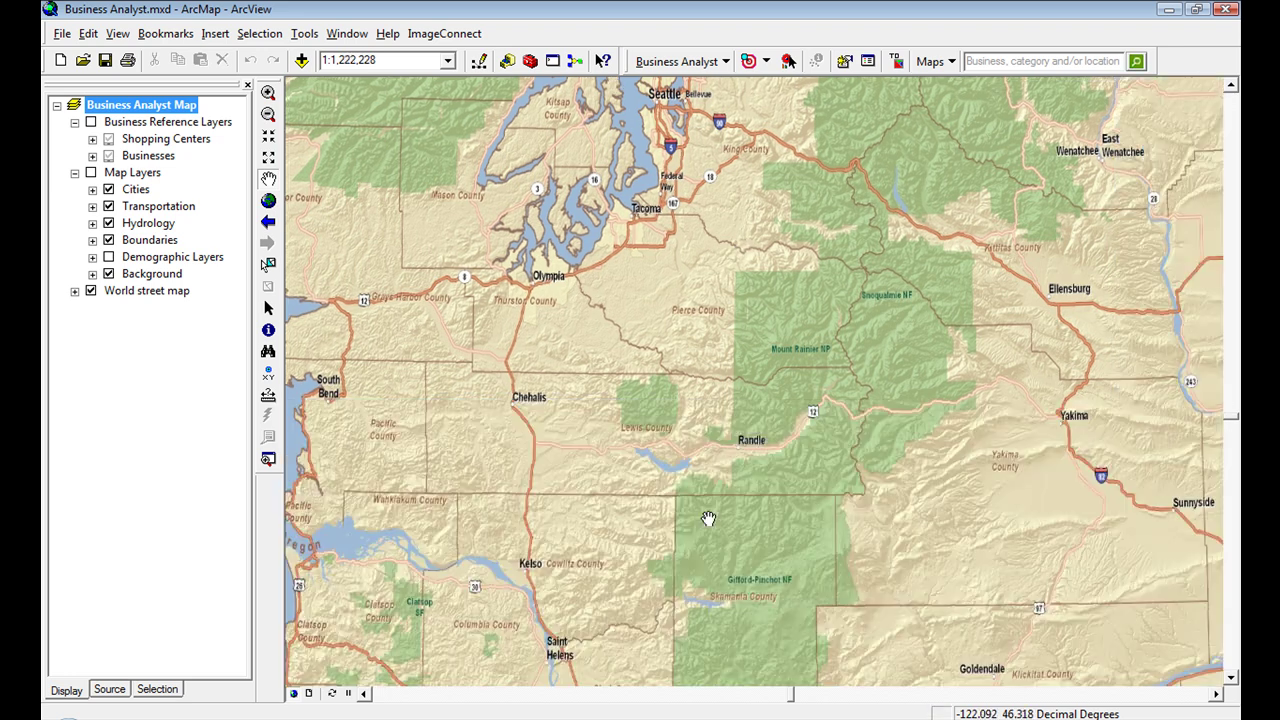
{"action": "left_click_drag", "start_coordinate": [552, 575], "coordinate": [729, 289]}
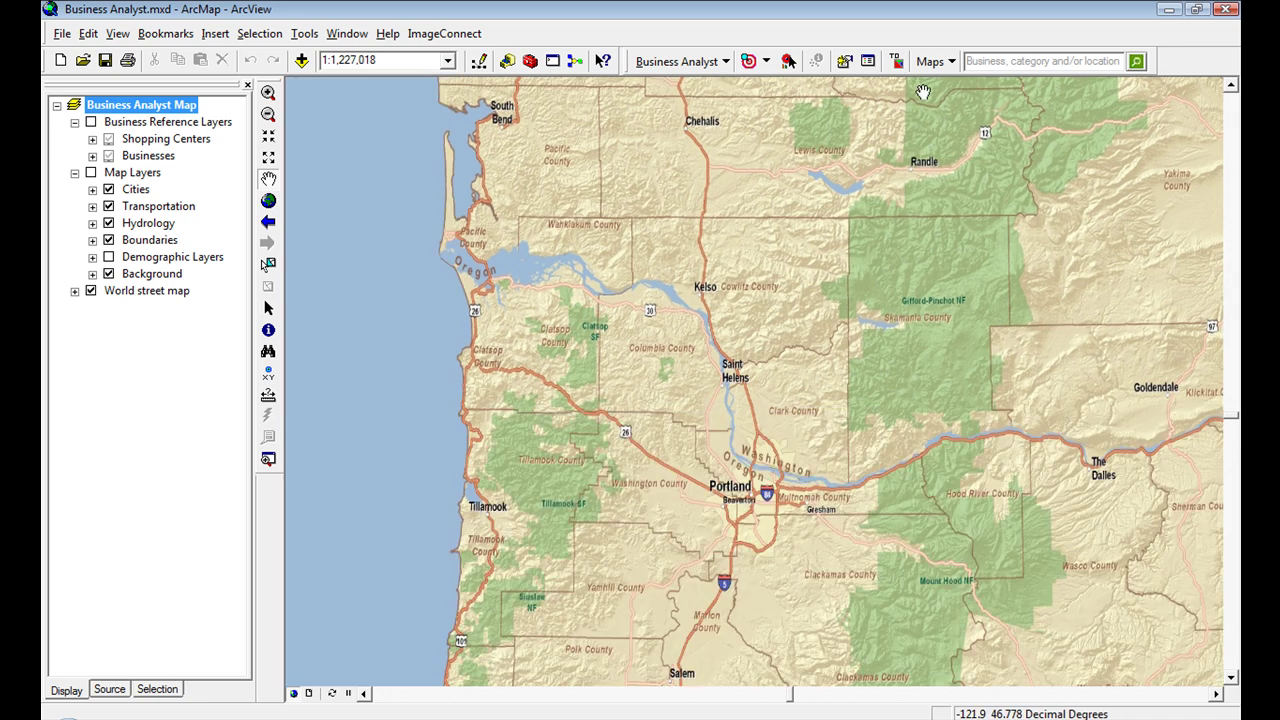
Step: Remove the World street map basemap from the map
{"action": "left_click", "coordinate": [929, 68]}
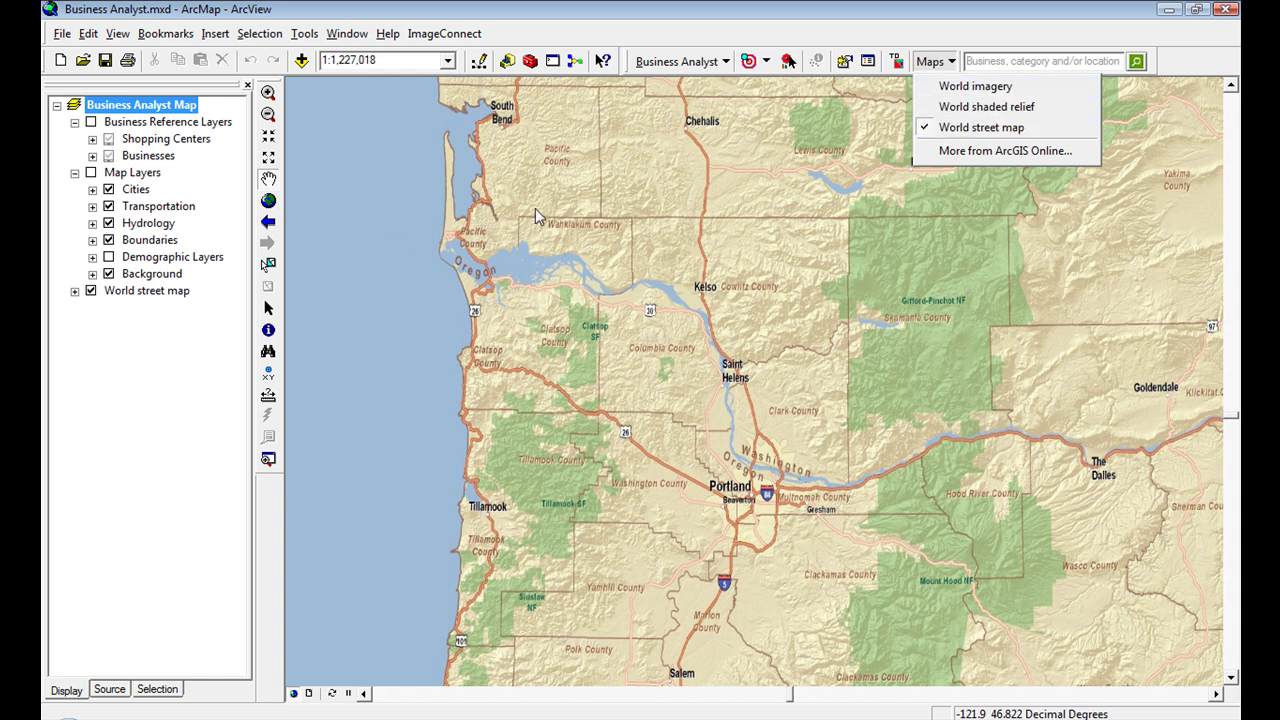
{"action": "left_click", "coordinate": [74, 291]}
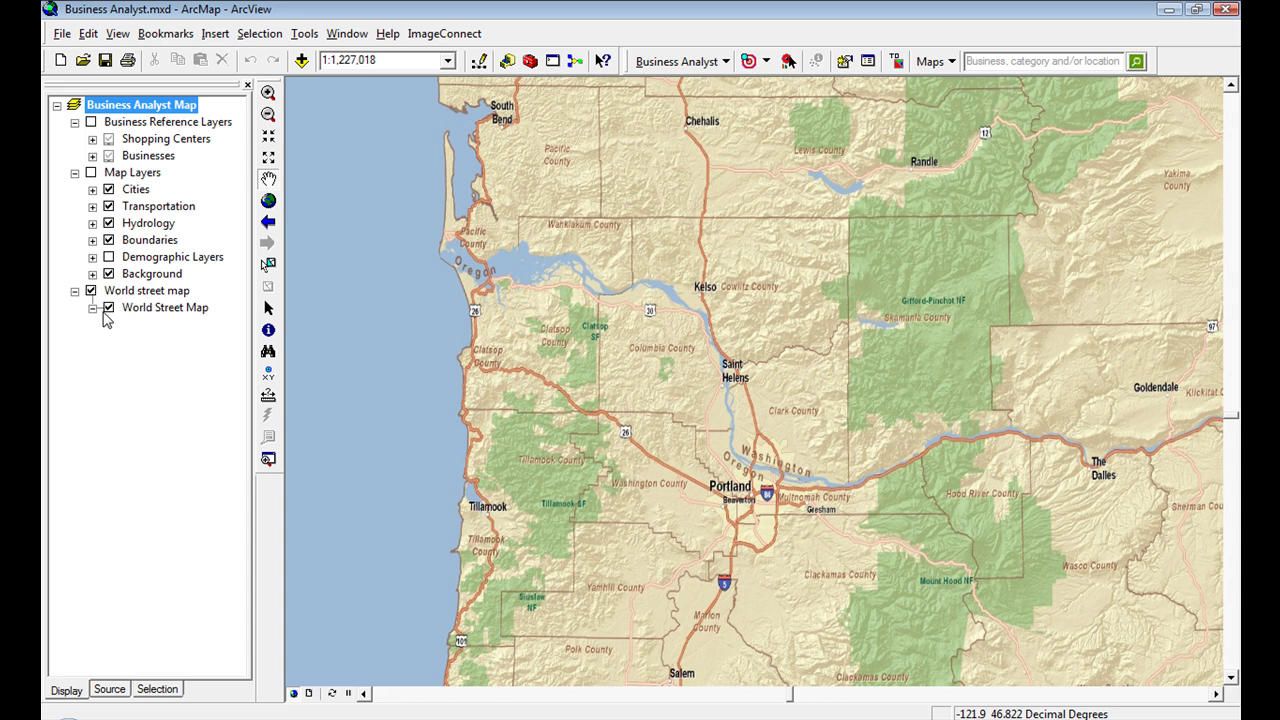
{"action": "left_click", "coordinate": [930, 61]}
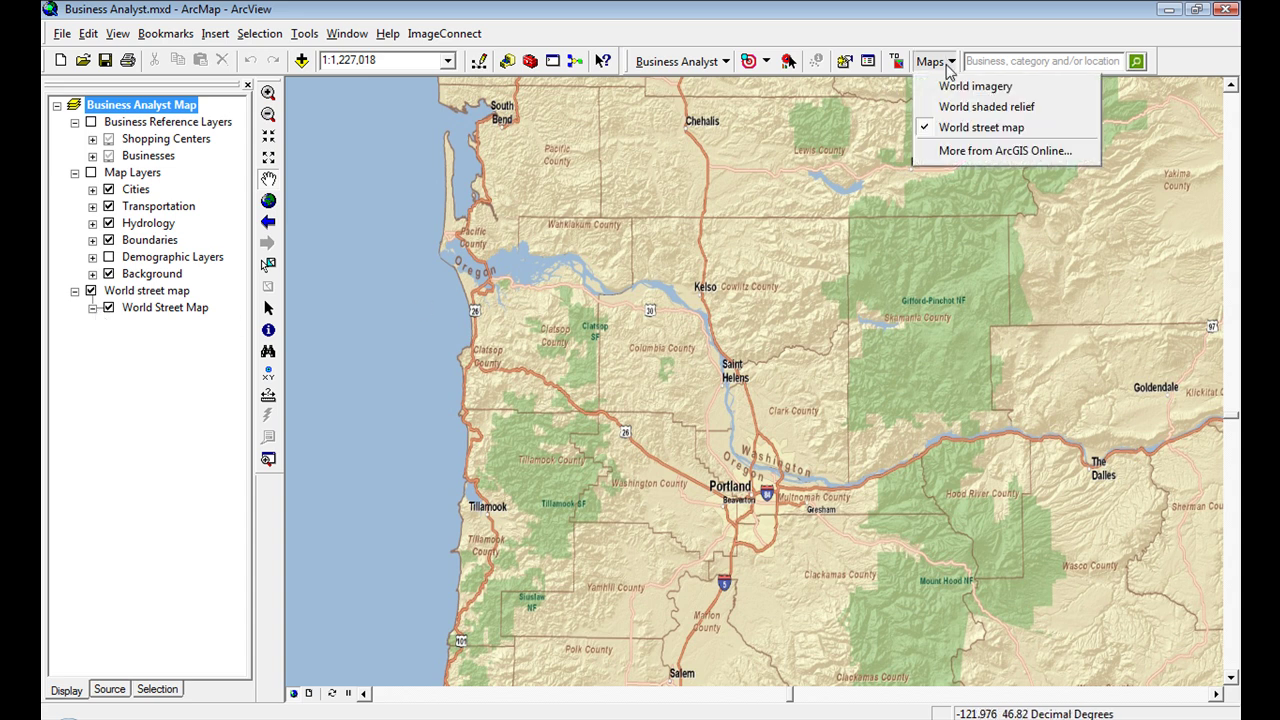
{"action": "left_click", "coordinate": [958, 127]}
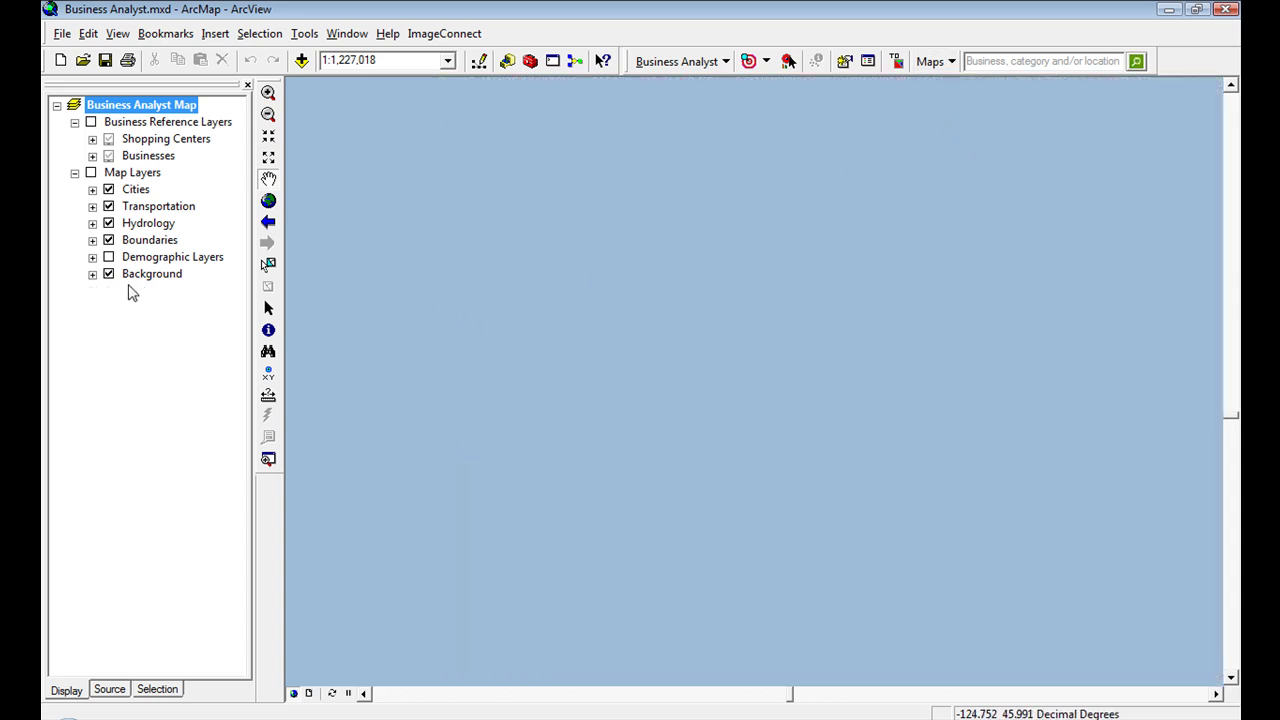
Step: Turn on the Map Layers group to draw Portland's counties, highways and city labels
{"action": "left_click", "coordinate": [90, 172]}
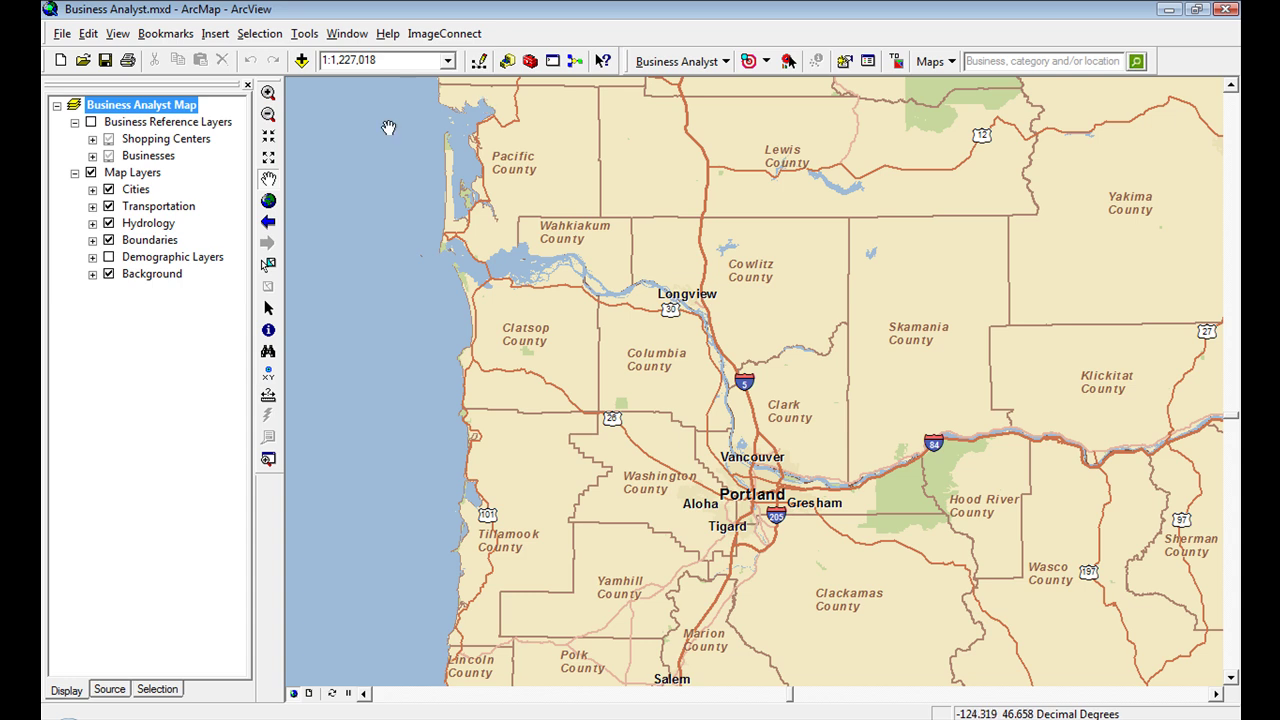
{"action": "left_click", "coordinate": [92, 257]}
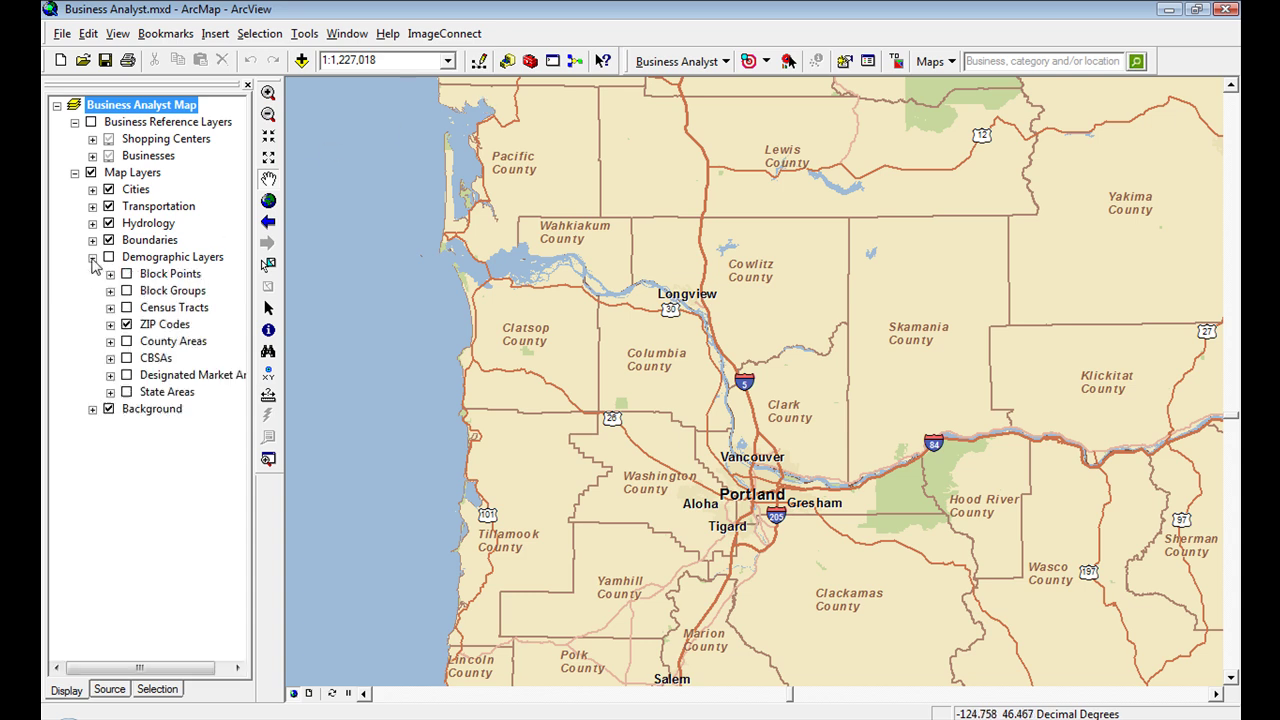
{"action": "left_click", "coordinate": [92, 258]}
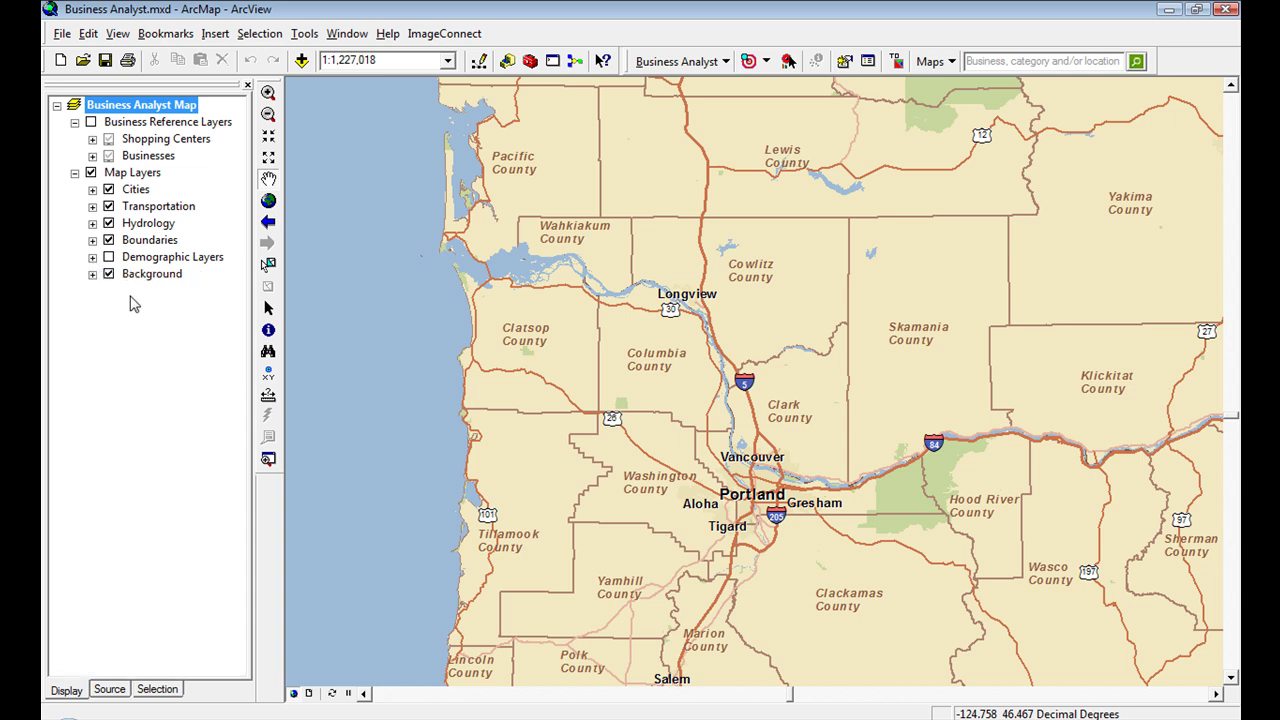
{"action": "left_click", "coordinate": [92, 139]}
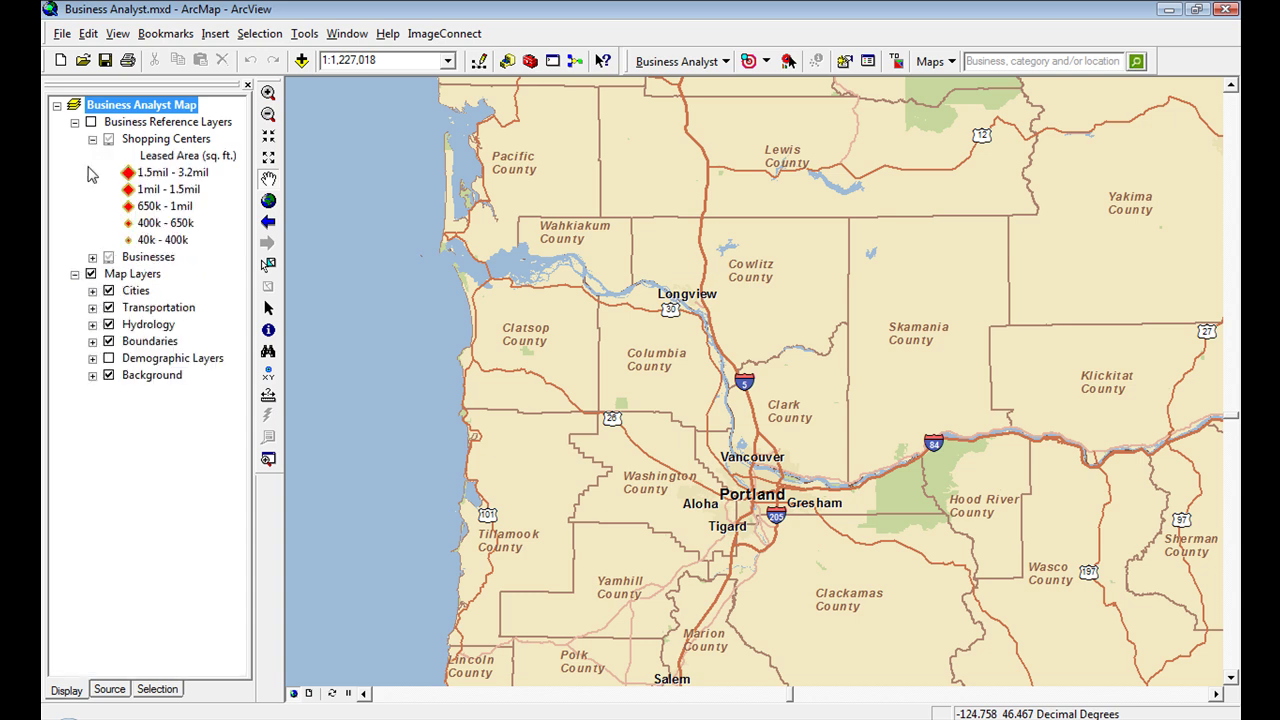
{"action": "left_click", "coordinate": [92, 257]}
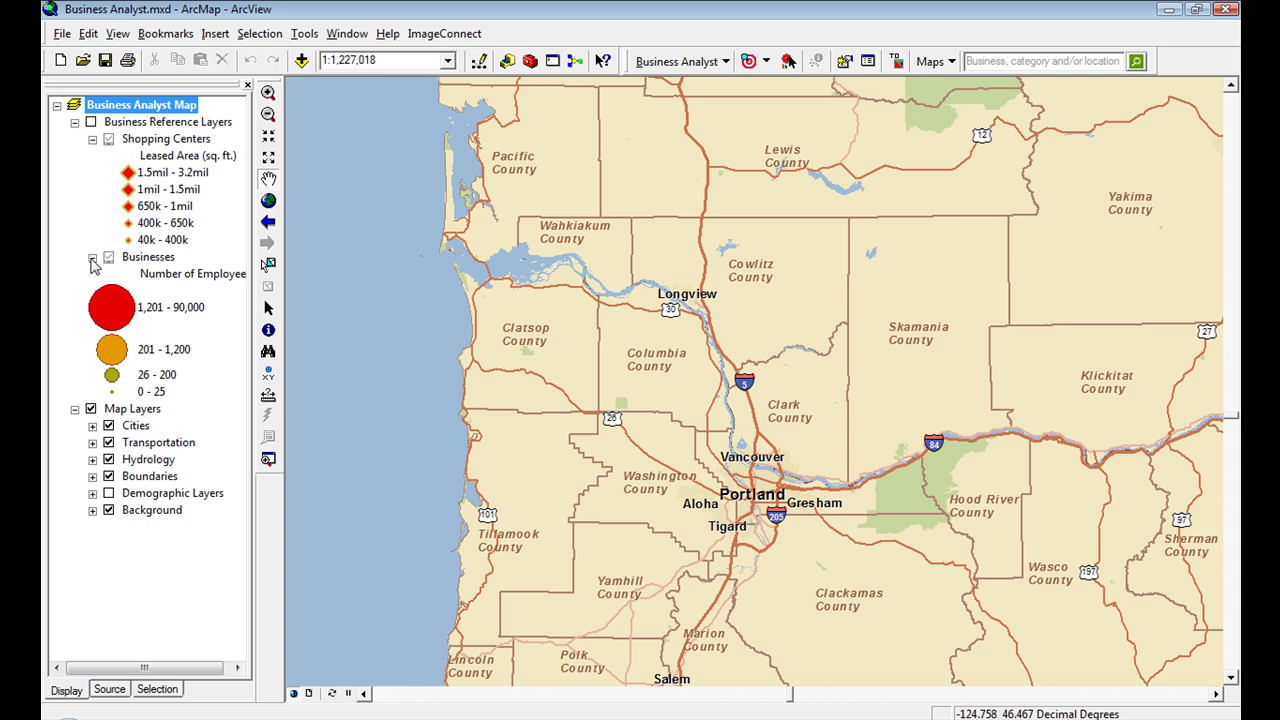
{"action": "left_click", "coordinate": [92, 257]}
{"action": "left_click", "coordinate": [92, 139]}
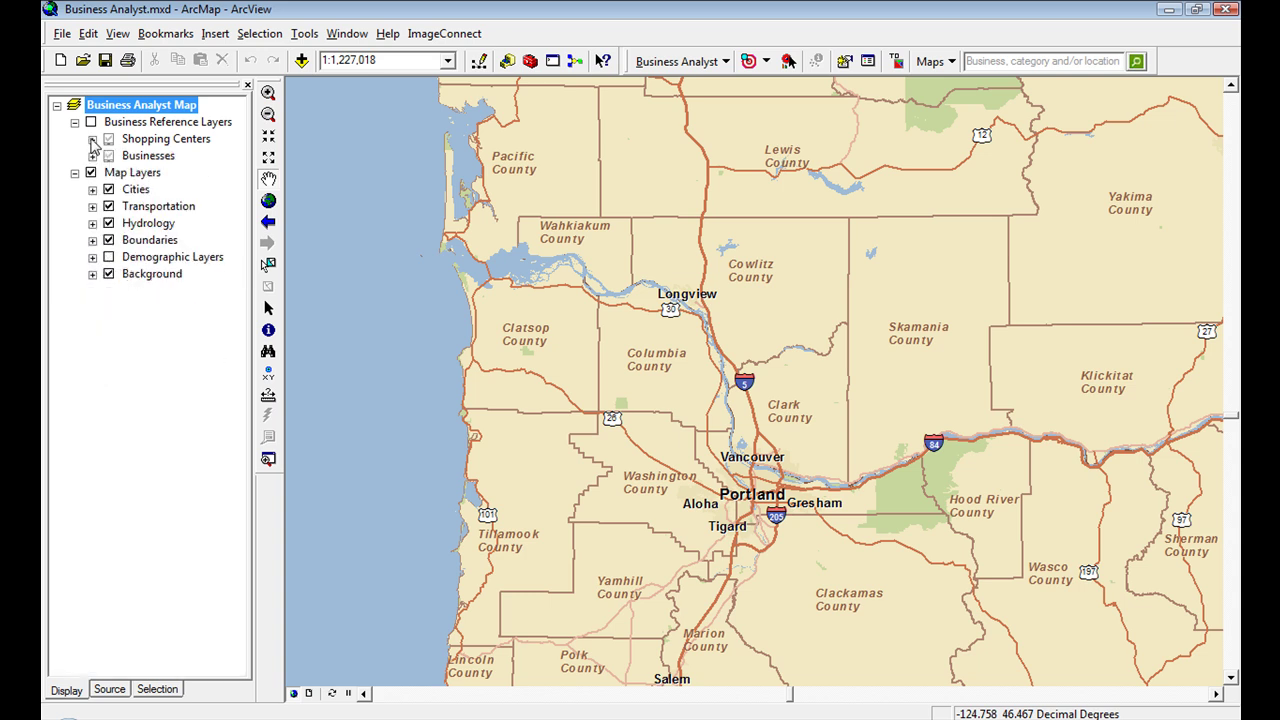
{"action": "left_click", "coordinate": [92, 206]}
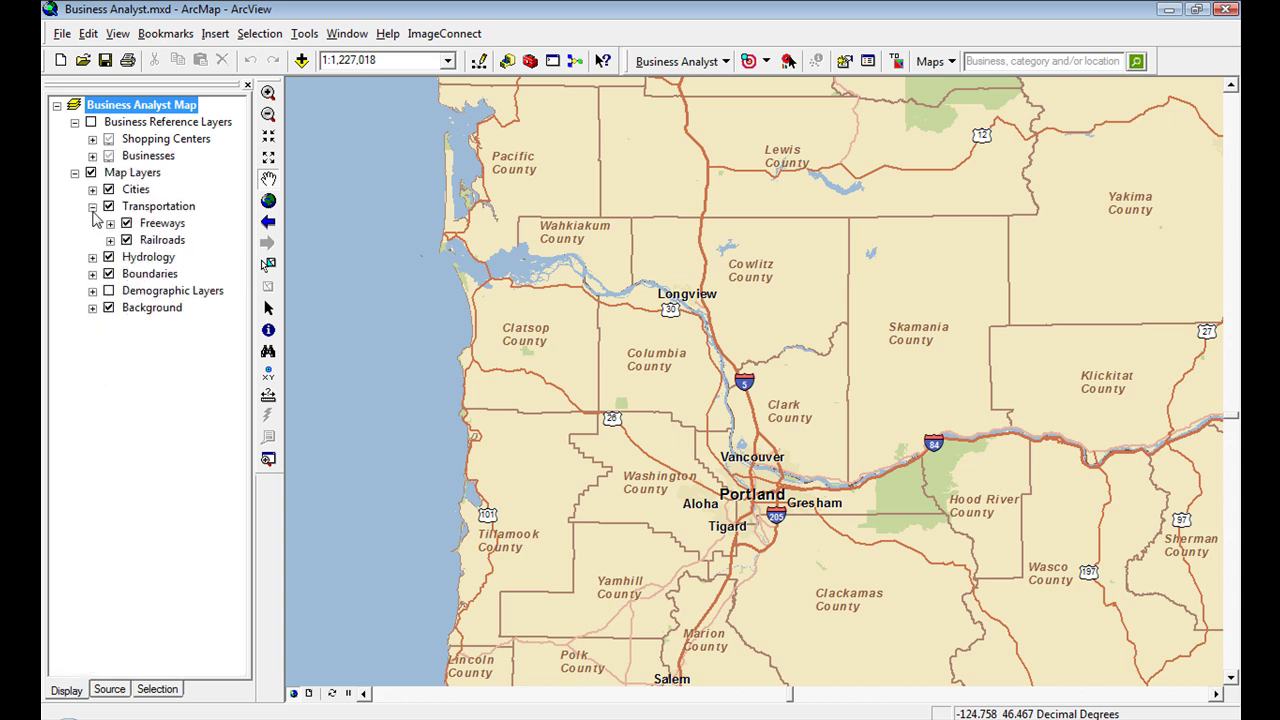
{"action": "left_click", "coordinate": [110, 224]}
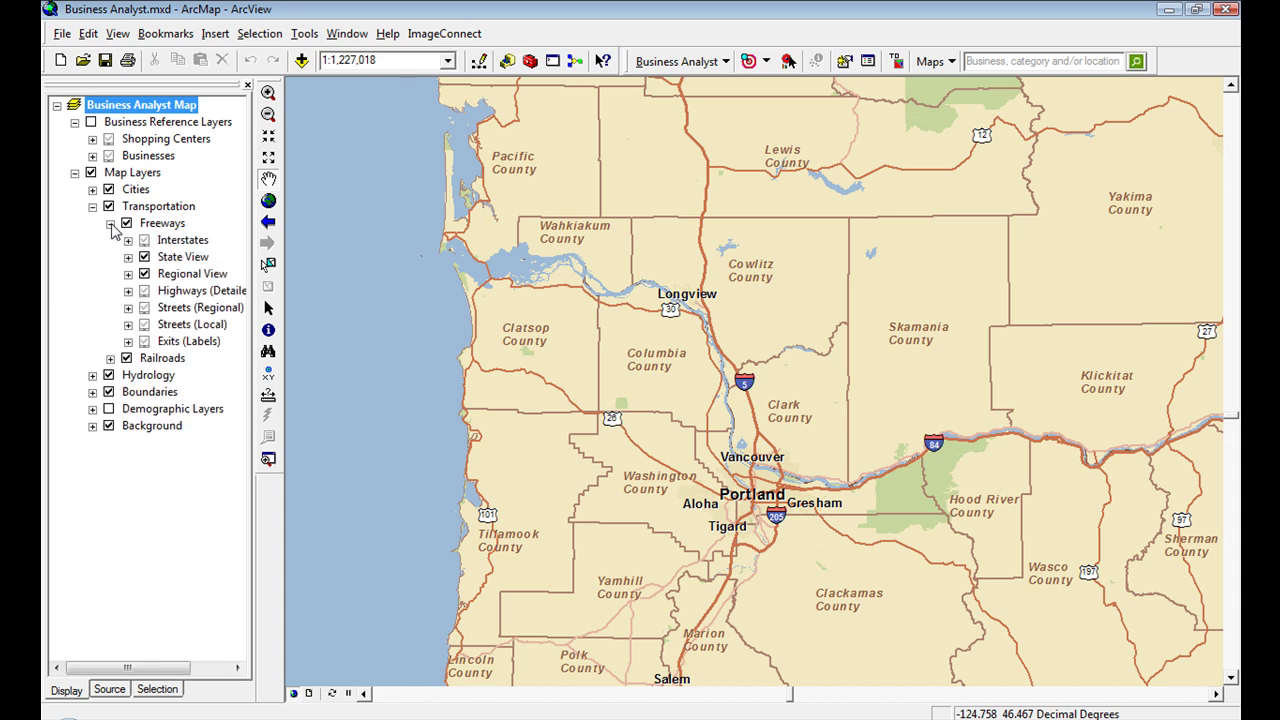
{"action": "left_click", "coordinate": [128, 325]}
{"action": "left_click", "coordinate": [128, 325]}
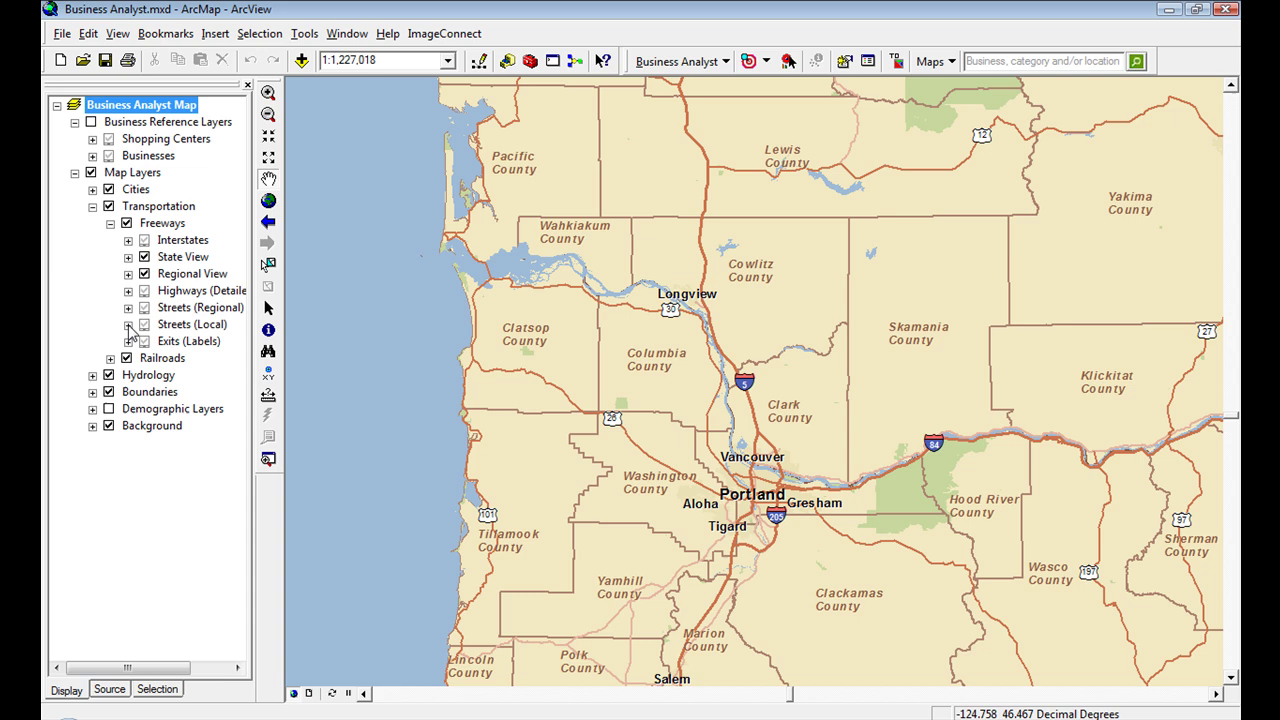
{"action": "left_click", "coordinate": [110, 223]}
{"action": "left_click", "coordinate": [92, 206]}
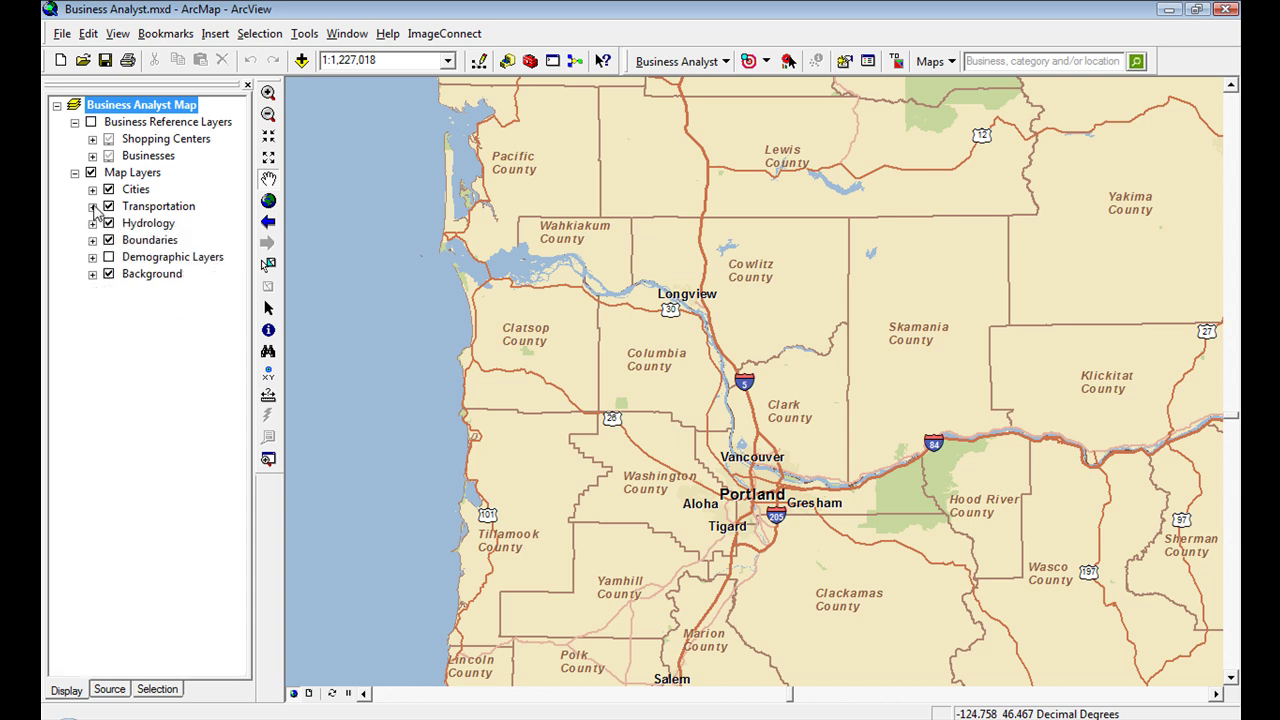
{"action": "left_click", "coordinate": [92, 257]}
{"action": "left_click", "coordinate": [110, 324]}
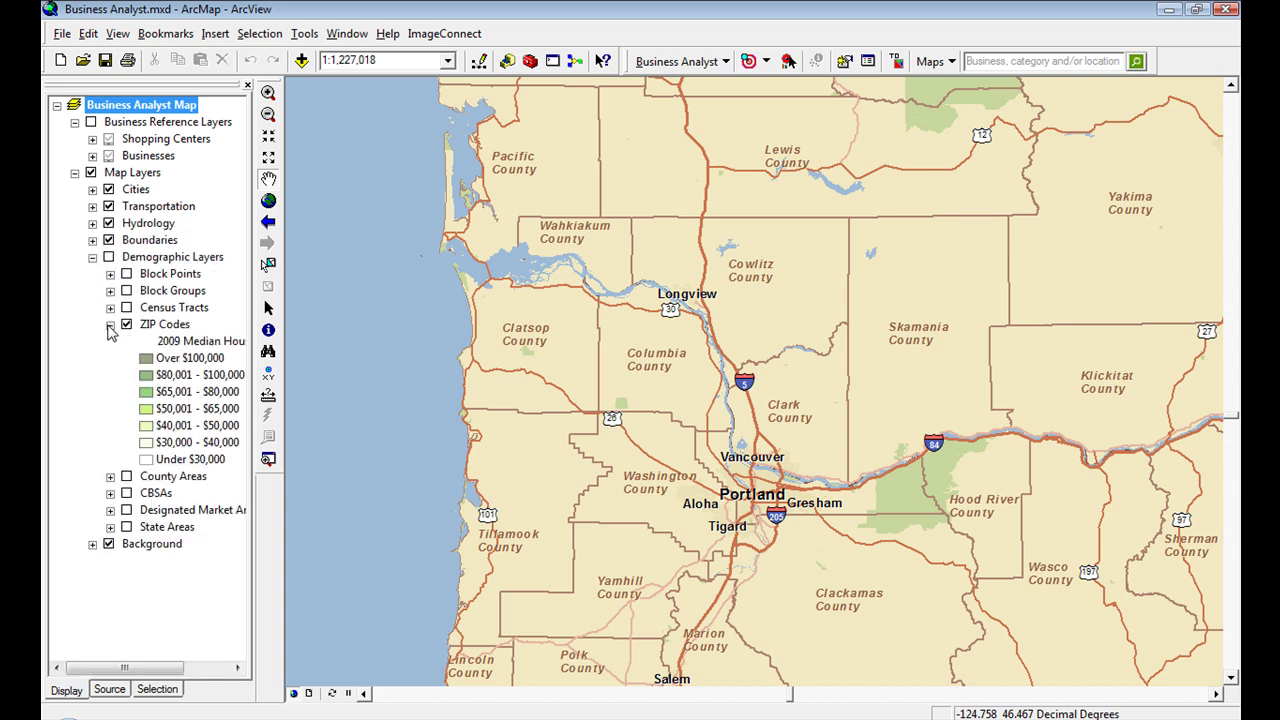
{"action": "left_click_drag", "start_coordinate": [145, 668], "coordinate": [173, 668]}
{"action": "left_click", "coordinate": [125, 325]}
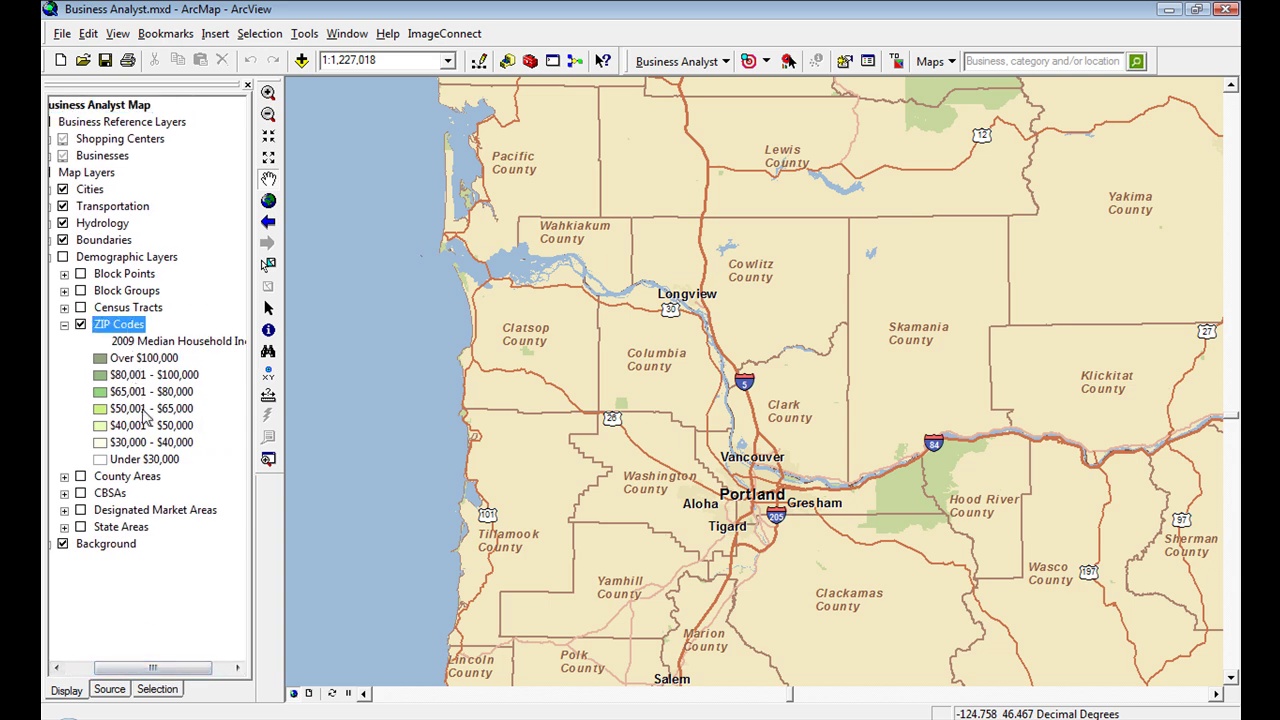
{"action": "left_click", "coordinate": [64, 308]}
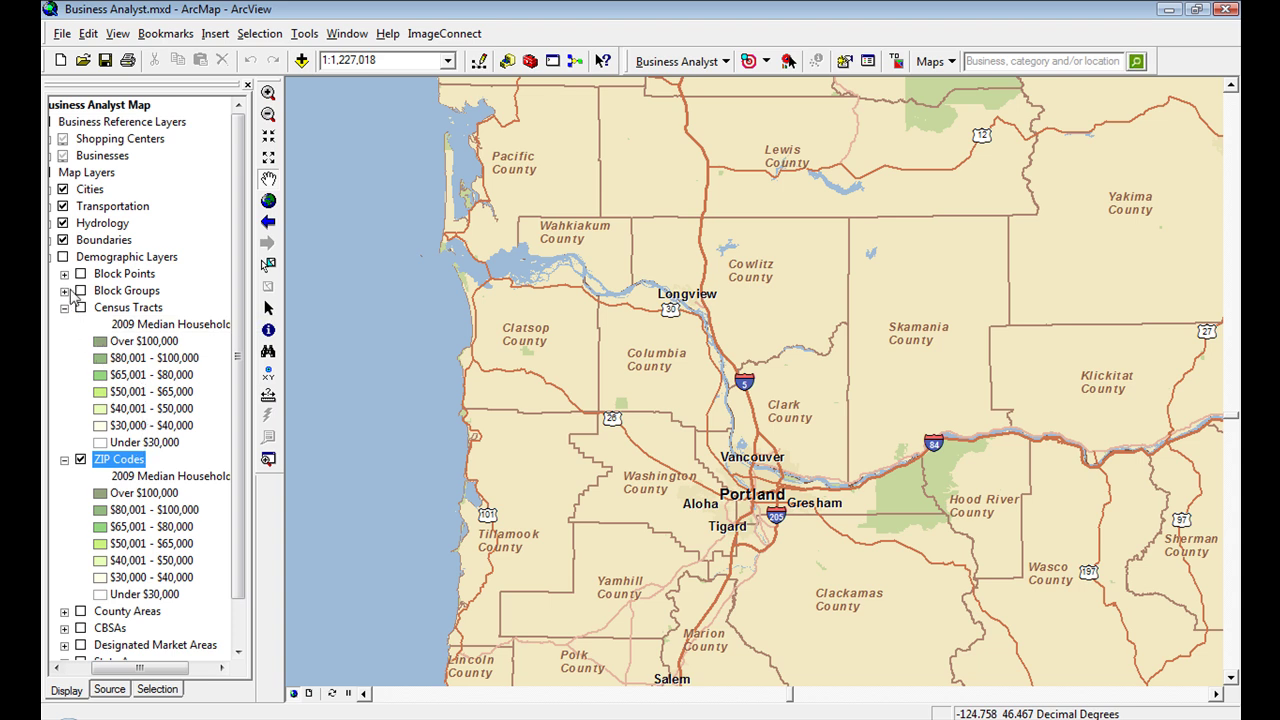
{"action": "left_click", "coordinate": [64, 291]}
{"action": "left_click", "coordinate": [64, 291]}
{"action": "left_click", "coordinate": [64, 308]}
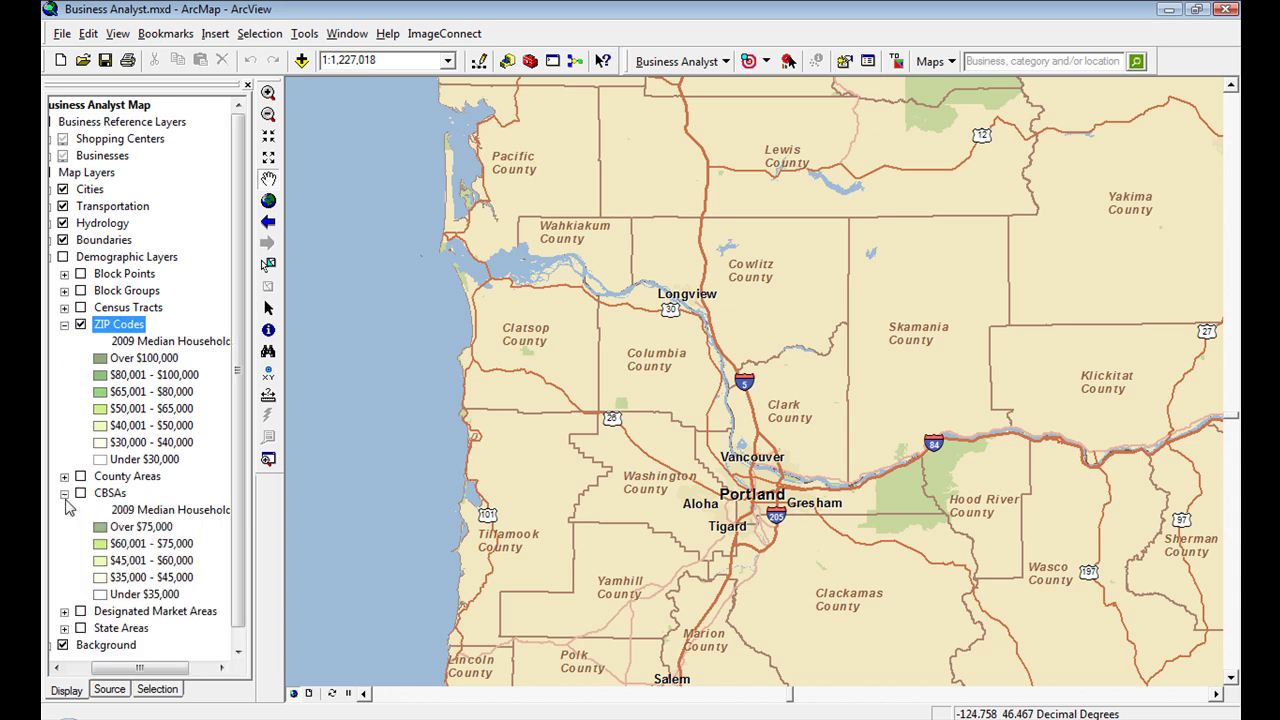
{"action": "left_click", "coordinate": [64, 493]}
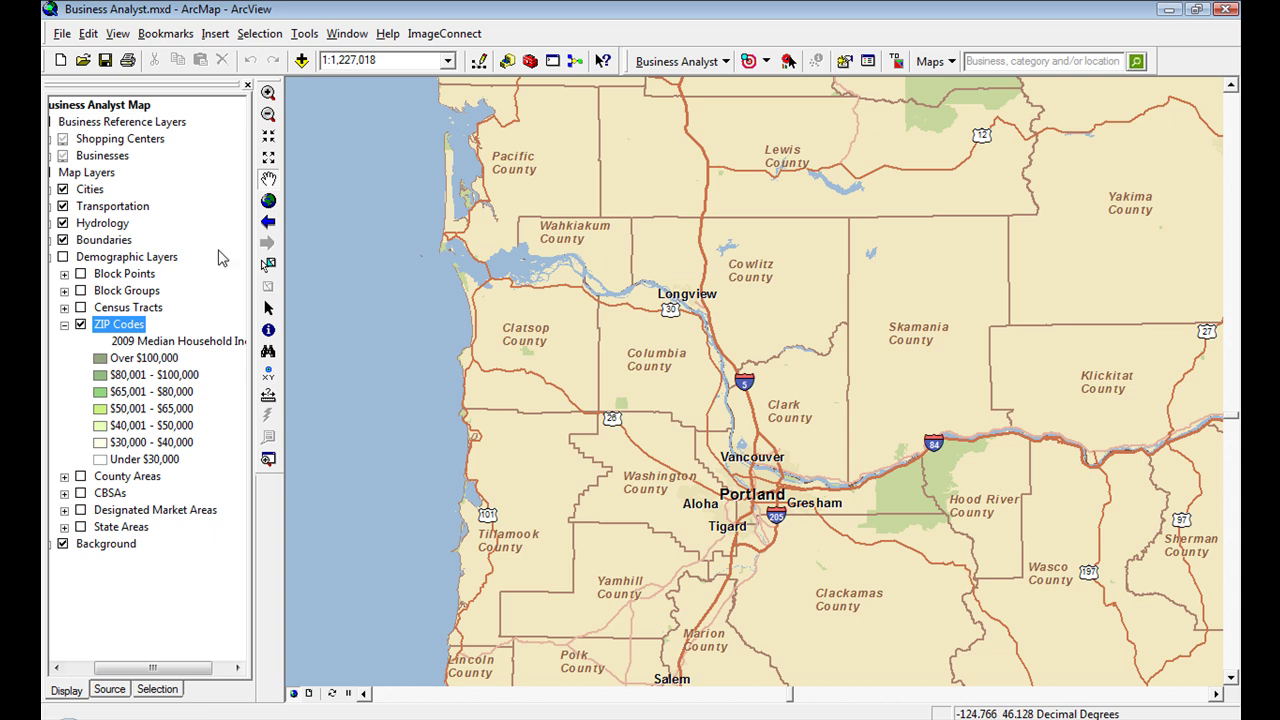
Step: Show the Demographic Layers group and zoom in on the Portland area
{"action": "left_click", "coordinate": [63, 258]}
{"action": "left_click", "coordinate": [63, 258]}
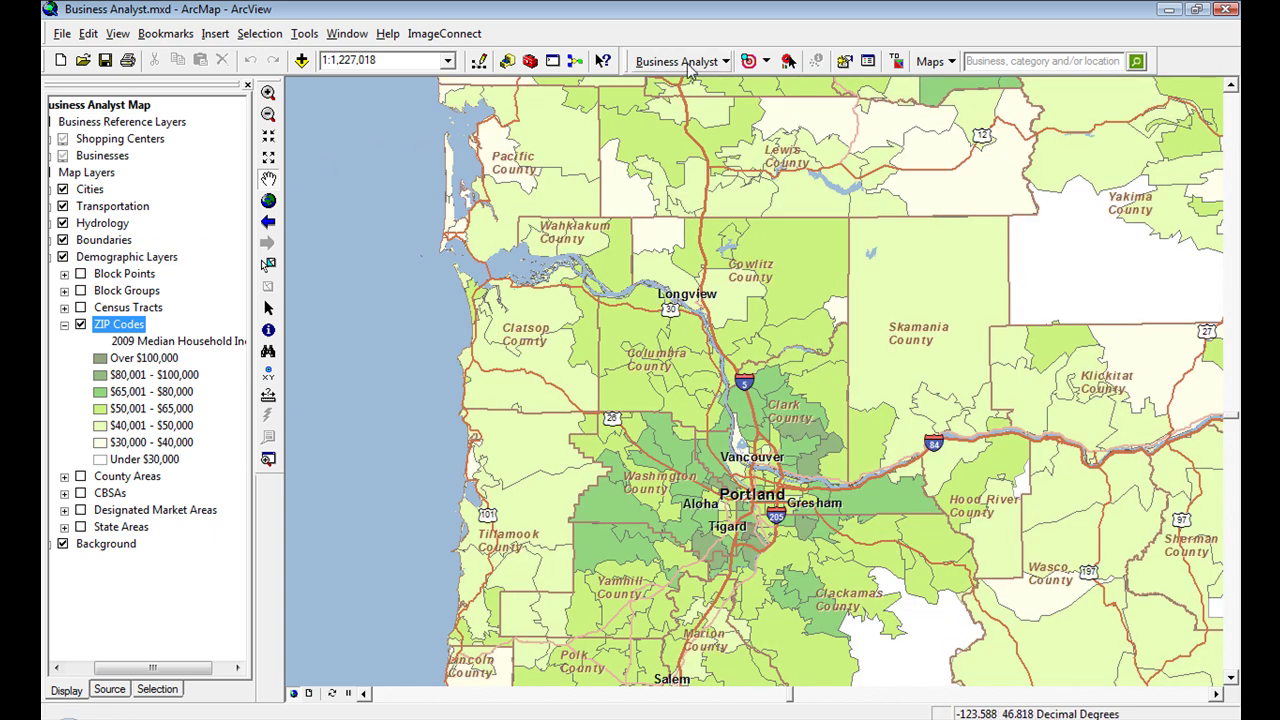
{"action": "left_click", "coordinate": [268, 92]}
{"action": "left_click_drag", "start_coordinate": [642, 410], "coordinate": [829, 593]}
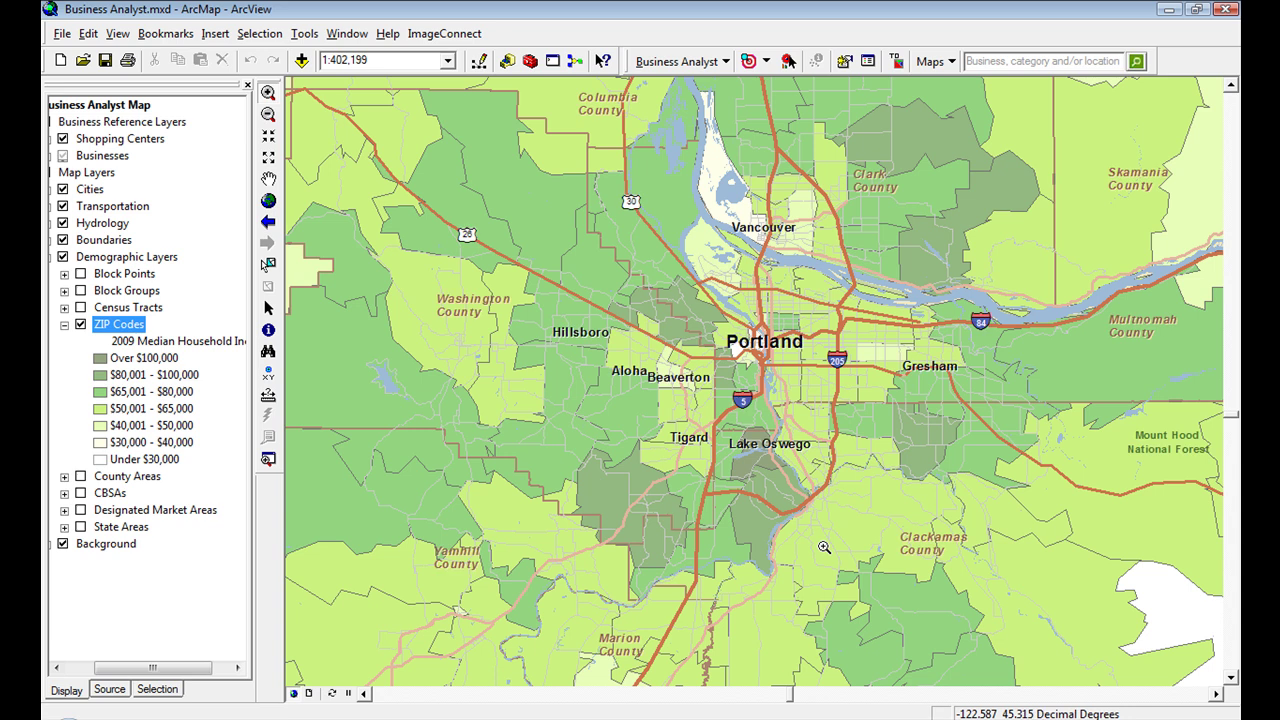
Step: Start a Spatial Overlay from the Business Analyst menu and advance to field selection
{"action": "left_click", "coordinate": [698, 63]}
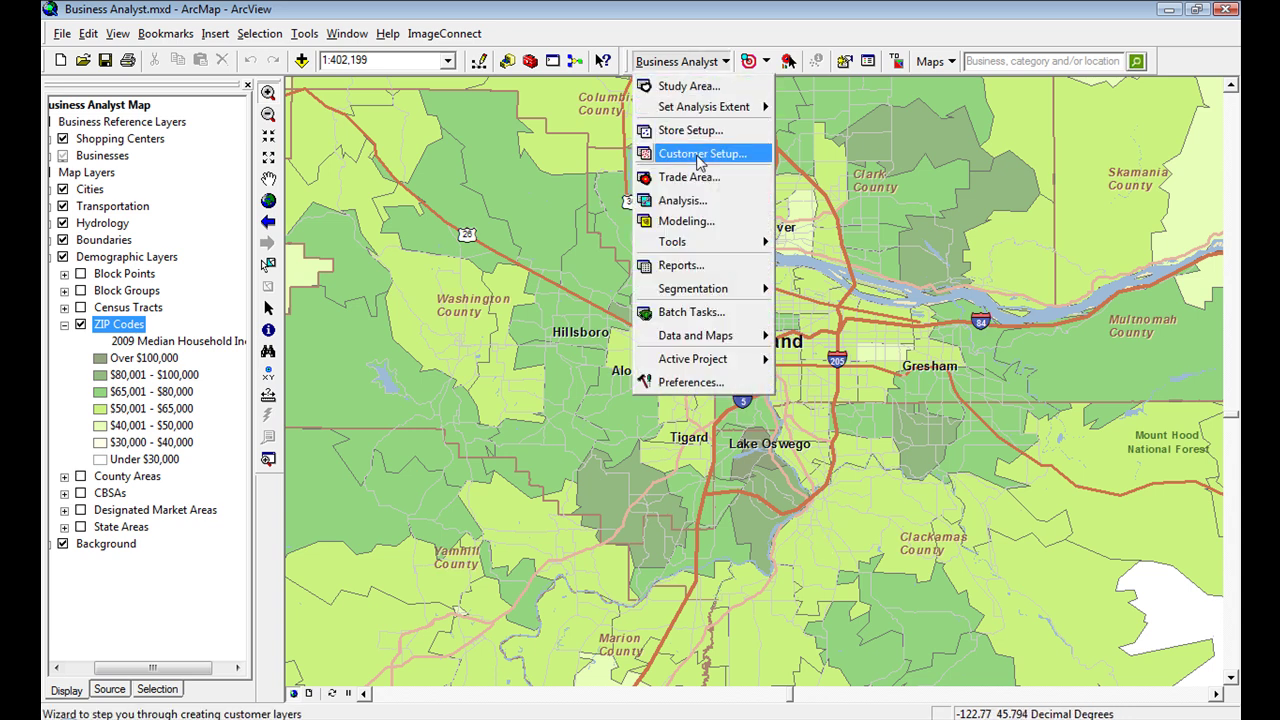
{"action": "mouse_move", "coordinate": [700, 242]}
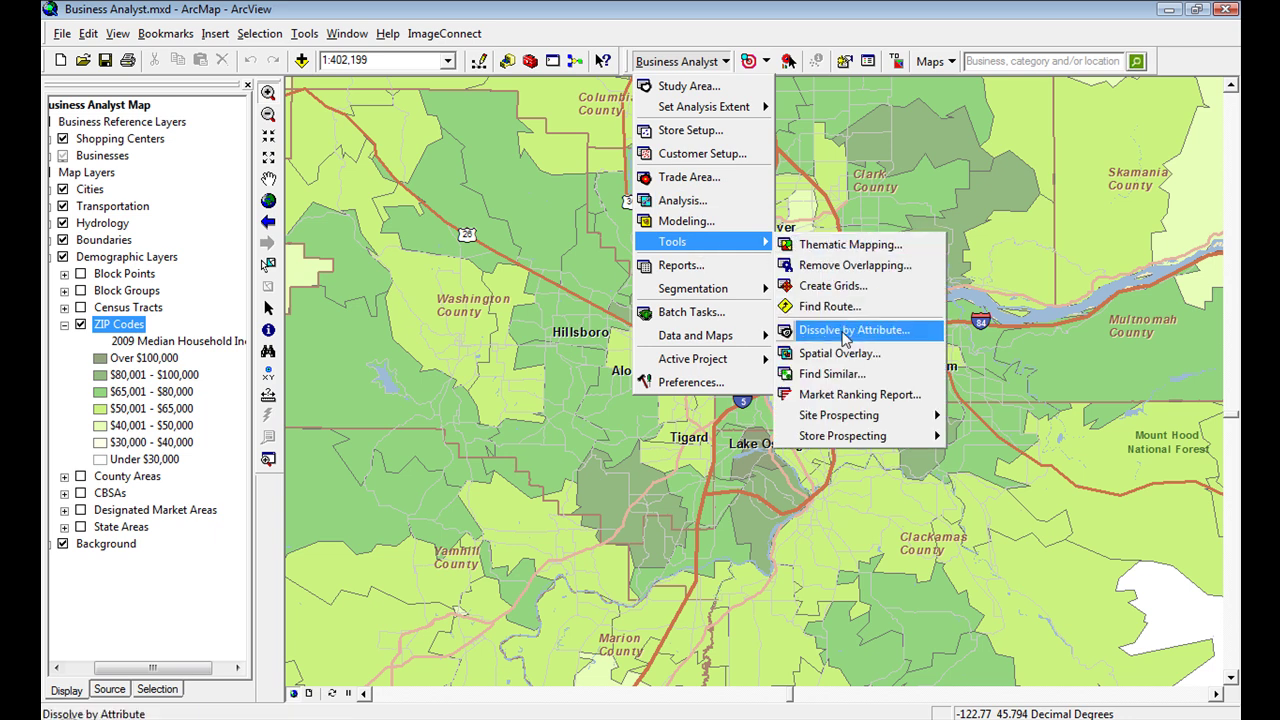
{"action": "left_click", "coordinate": [840, 353]}
{"action": "left_click", "coordinate": [760, 537]}
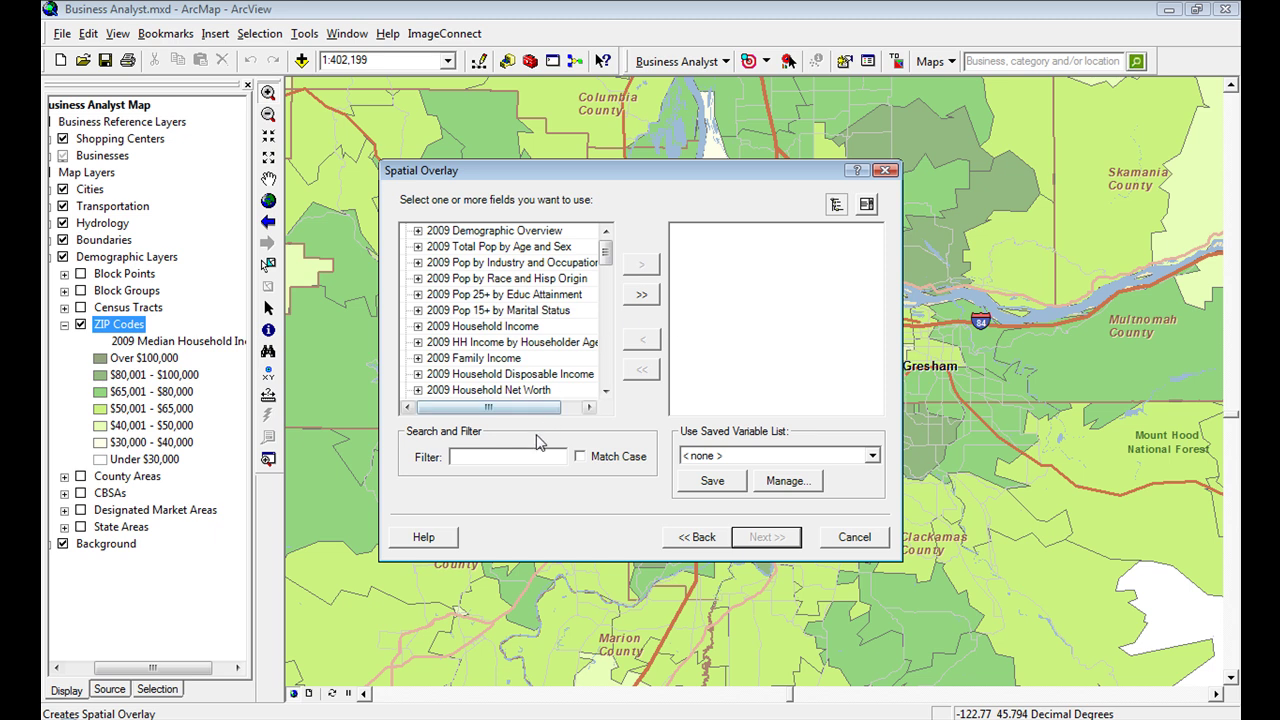
Step: Expand 2009 Demographic Overview and select the 2009 Total Population and Diversity Index fields
{"action": "left_click", "coordinate": [420, 232]}
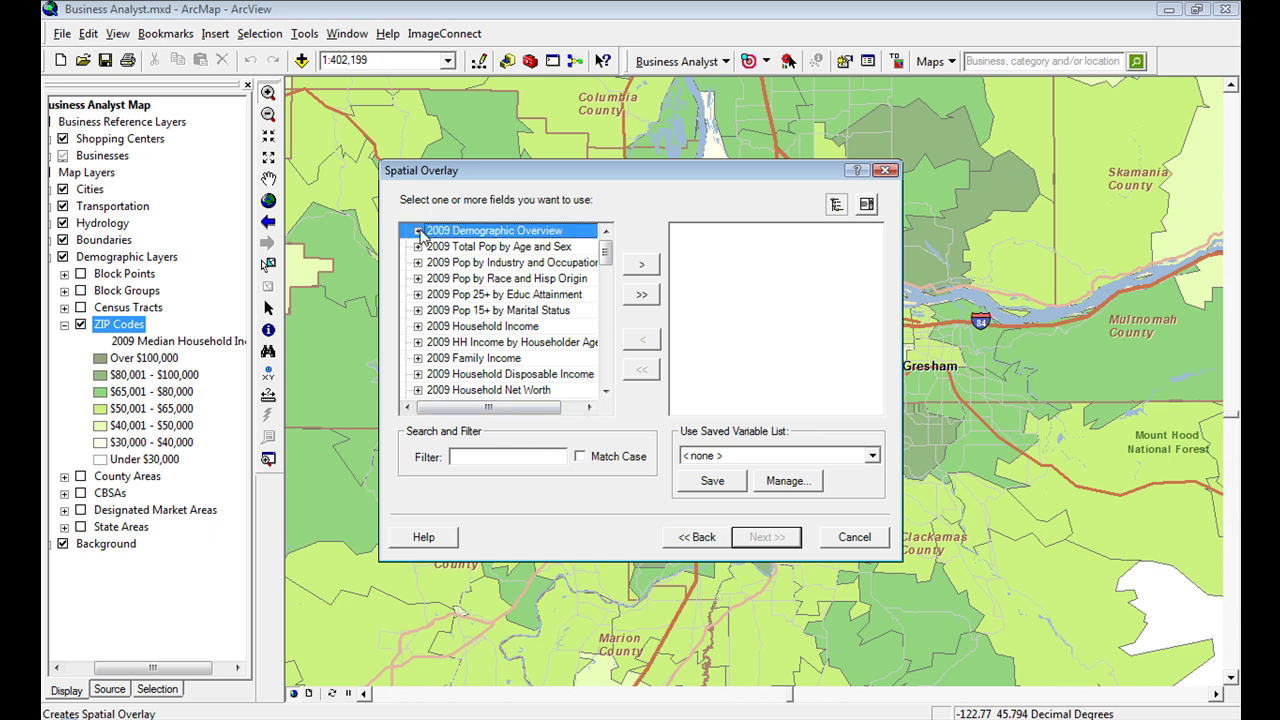
{"action": "left_click", "coordinate": [418, 231]}
{"action": "left_click", "coordinate": [501, 248]}
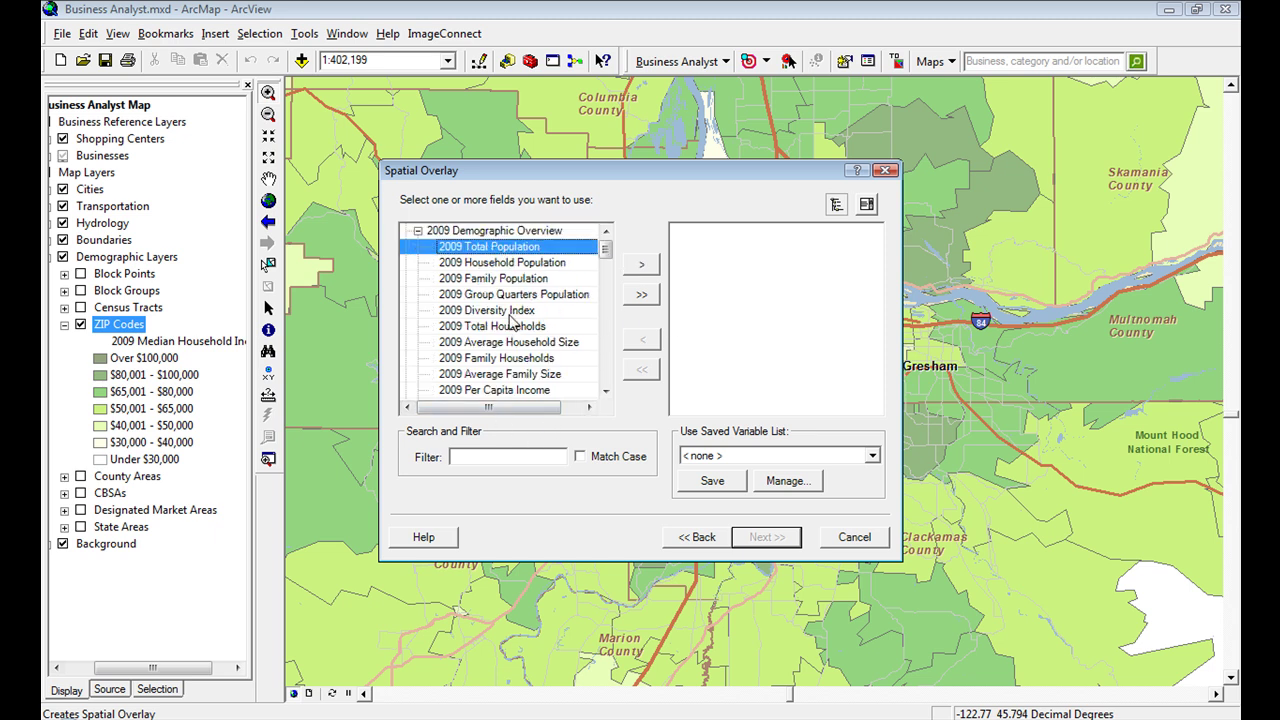
{"action": "left_click", "coordinate": [510, 314]}
{"action": "left_click_drag", "start_coordinate": [605, 250], "coordinate": [606, 275]}
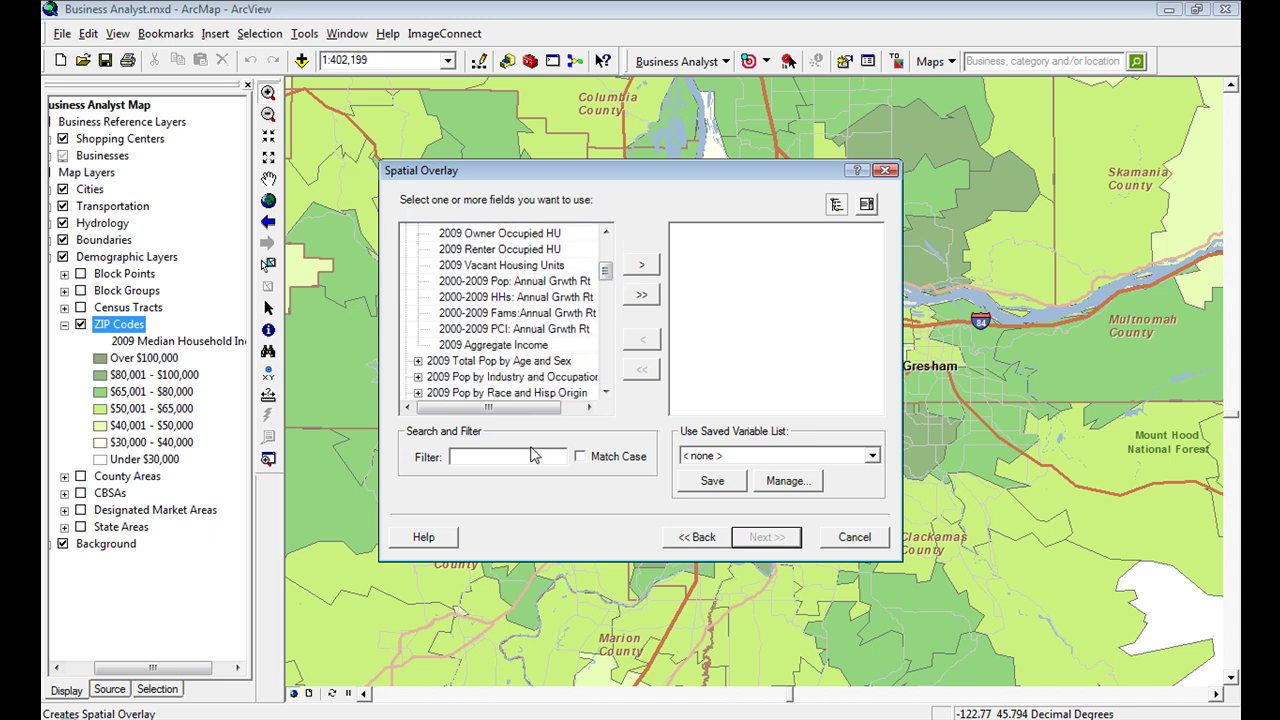
Step: Filter the field list by year, switching the filter from 2009 to 2014
{"action": "type", "text": "2009"}
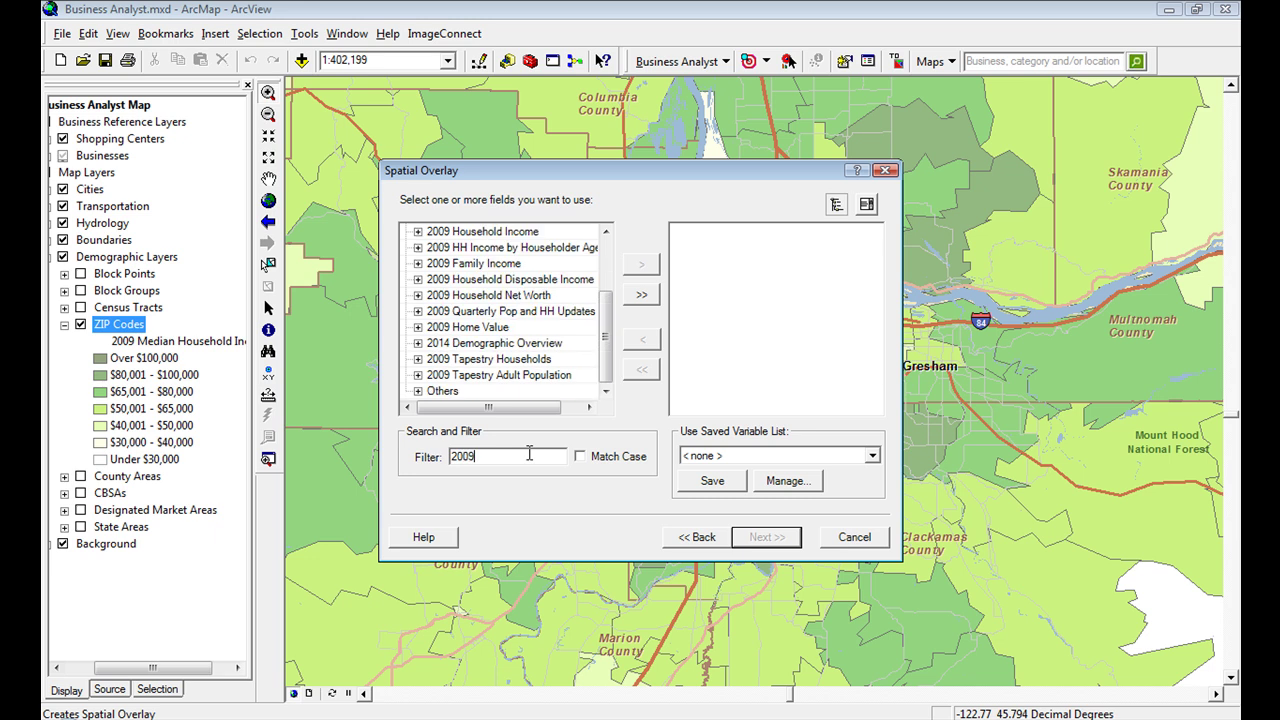
{"action": "left_click_drag", "start_coordinate": [611, 340], "coordinate": [611, 336]}
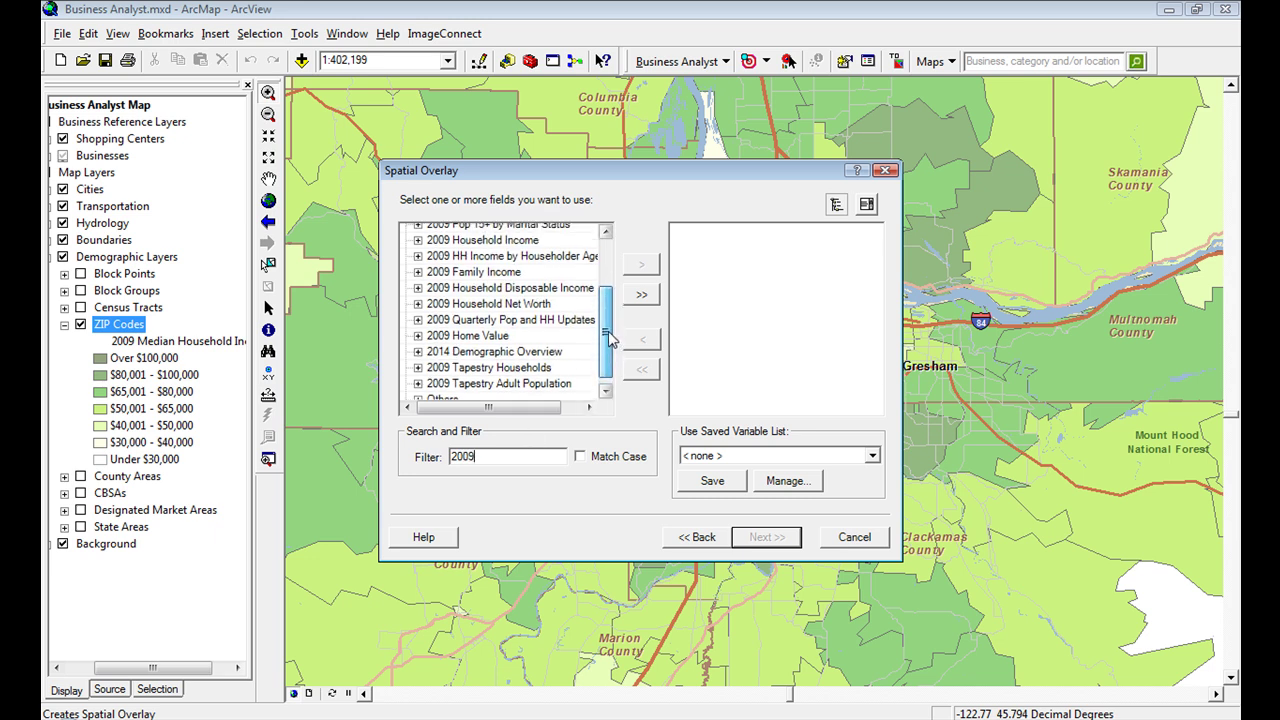
{"action": "left_click", "coordinate": [418, 336]}
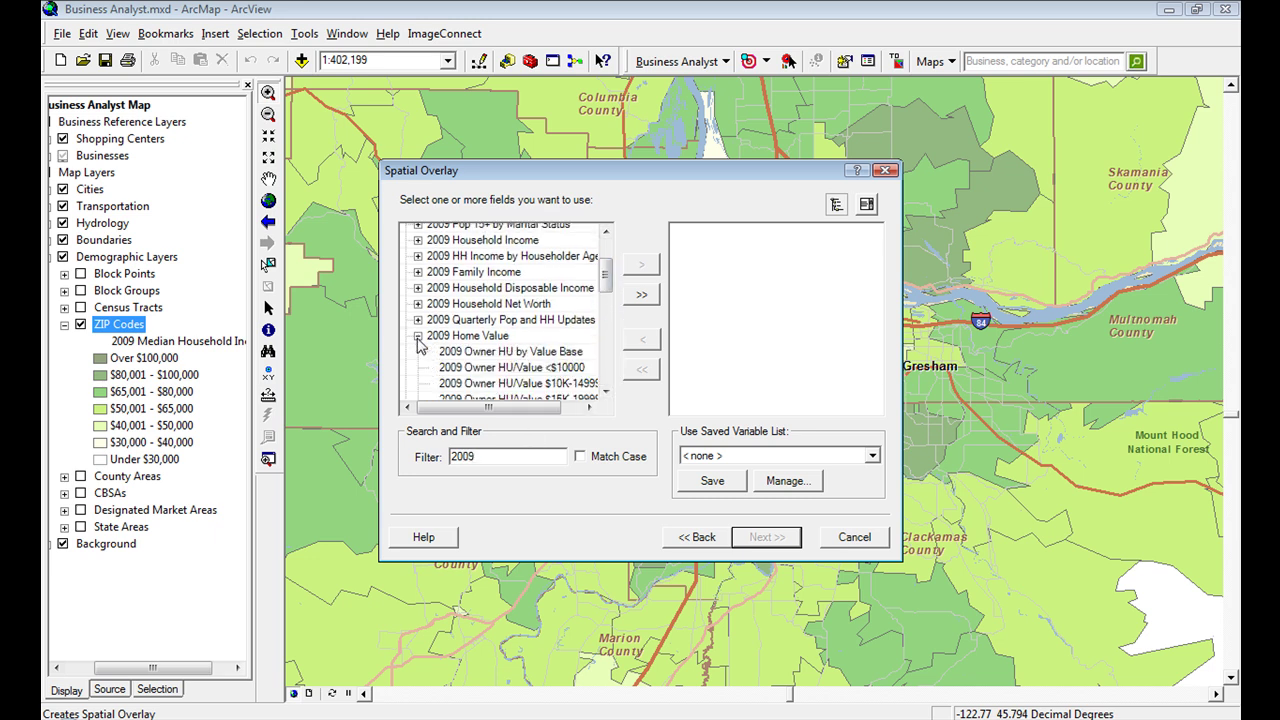
{"action": "left_click", "coordinate": [418, 337]}
{"action": "key", "text": "BackSpace"}
{"action": "key", "text": "BackSpace"}
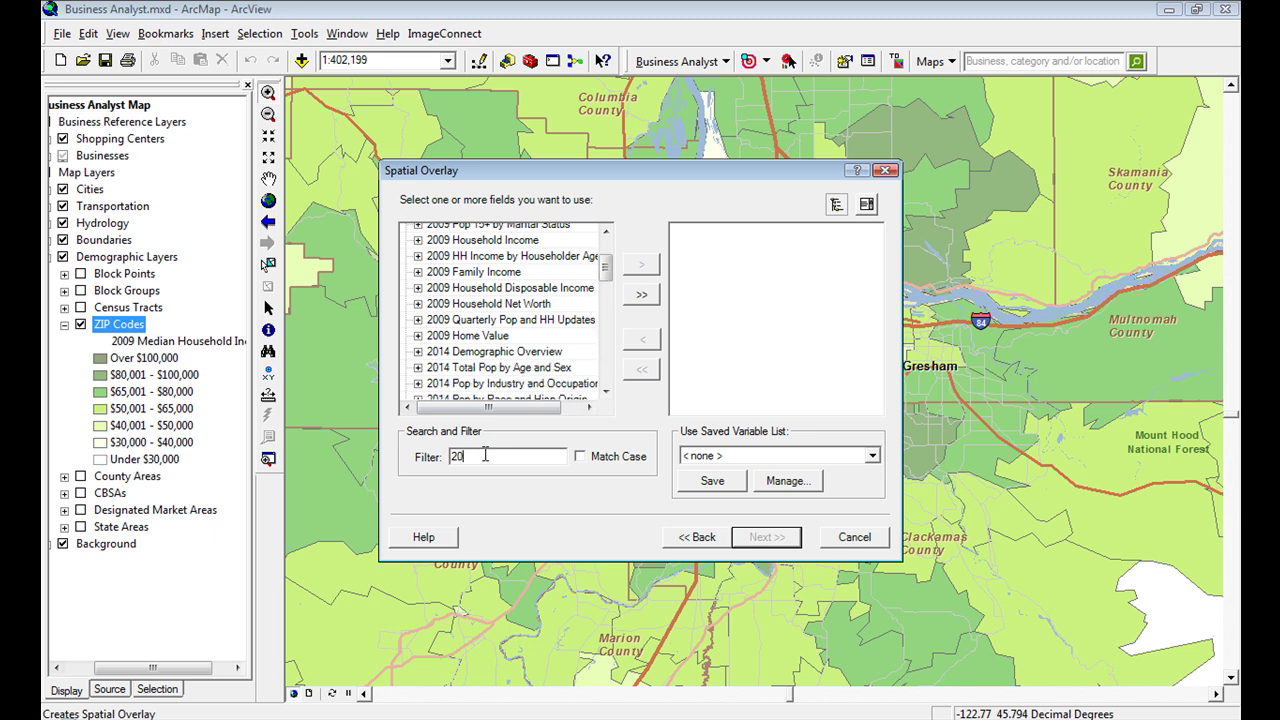
{"action": "type", "text": "14"}
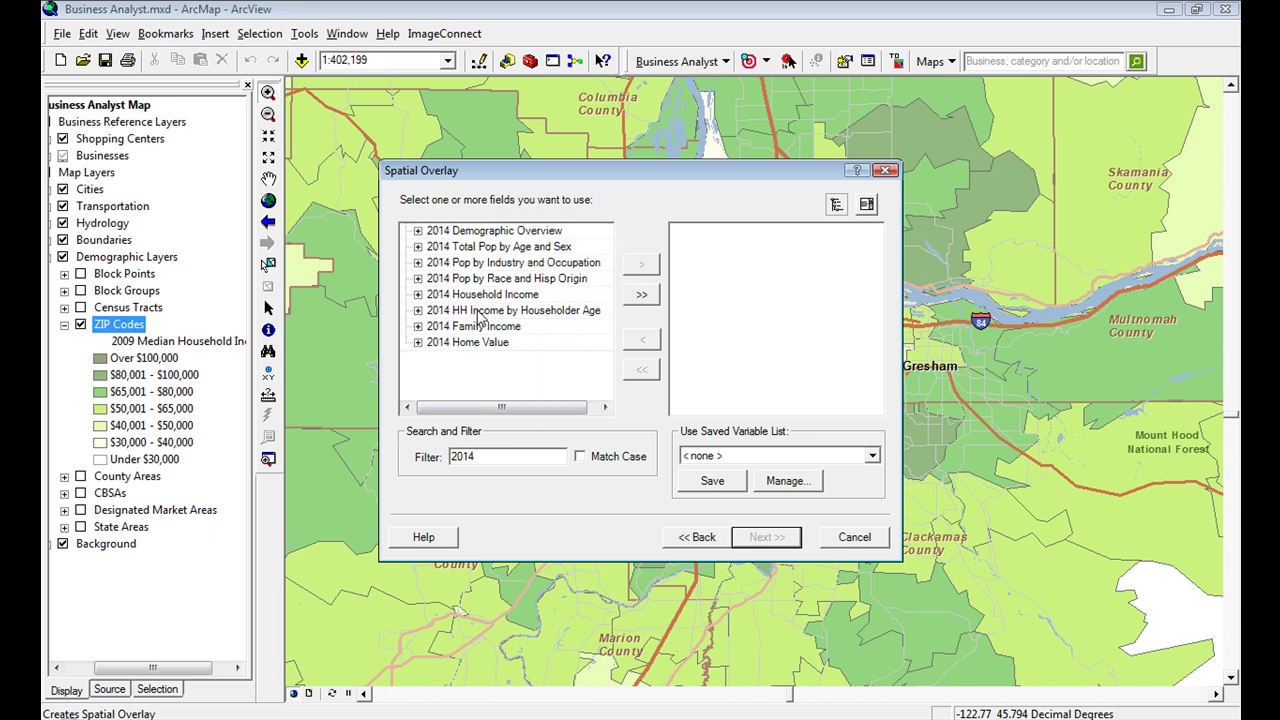
Step: Add 2014 Total Population through 2014 Diversity Index to the overlay fields
{"action": "left_click", "coordinate": [418, 230]}
{"action": "left_click", "coordinate": [482, 248]}
{"action": "left_click", "coordinate": [483, 262], "text": "shift"}
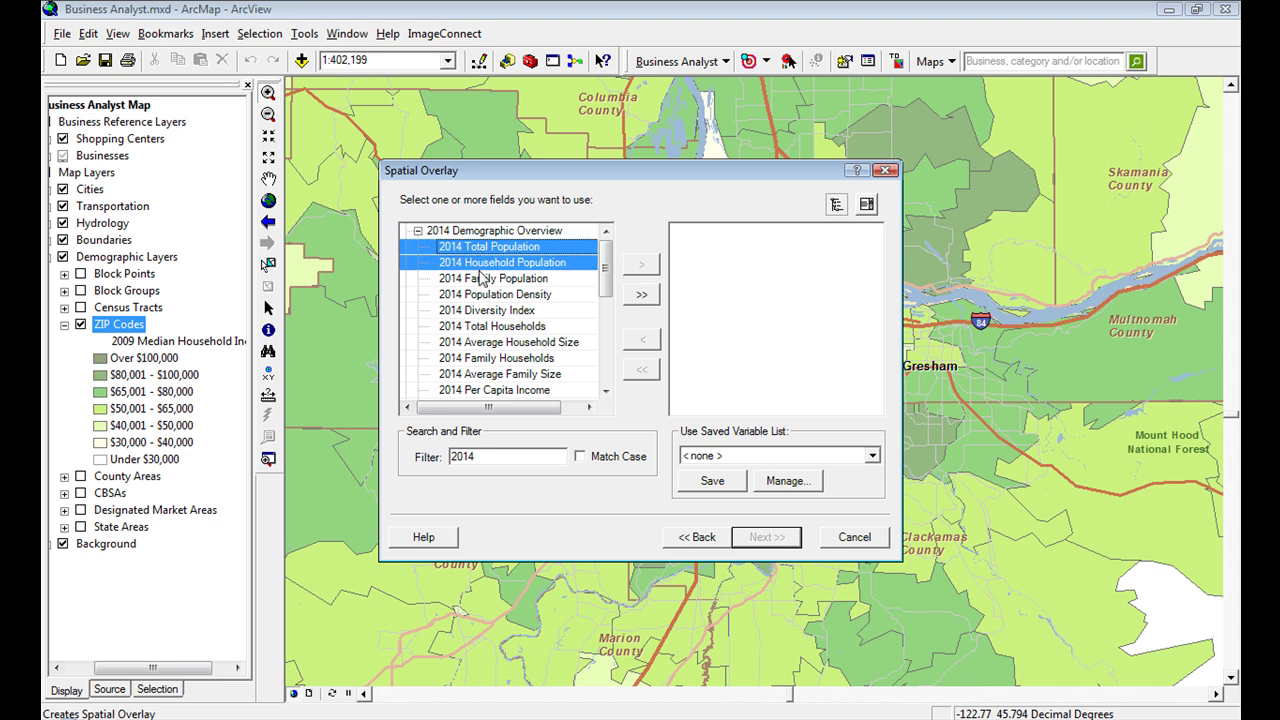
{"action": "left_click", "coordinate": [486, 310], "text": "shift"}
{"action": "left_click", "coordinate": [642, 264]}
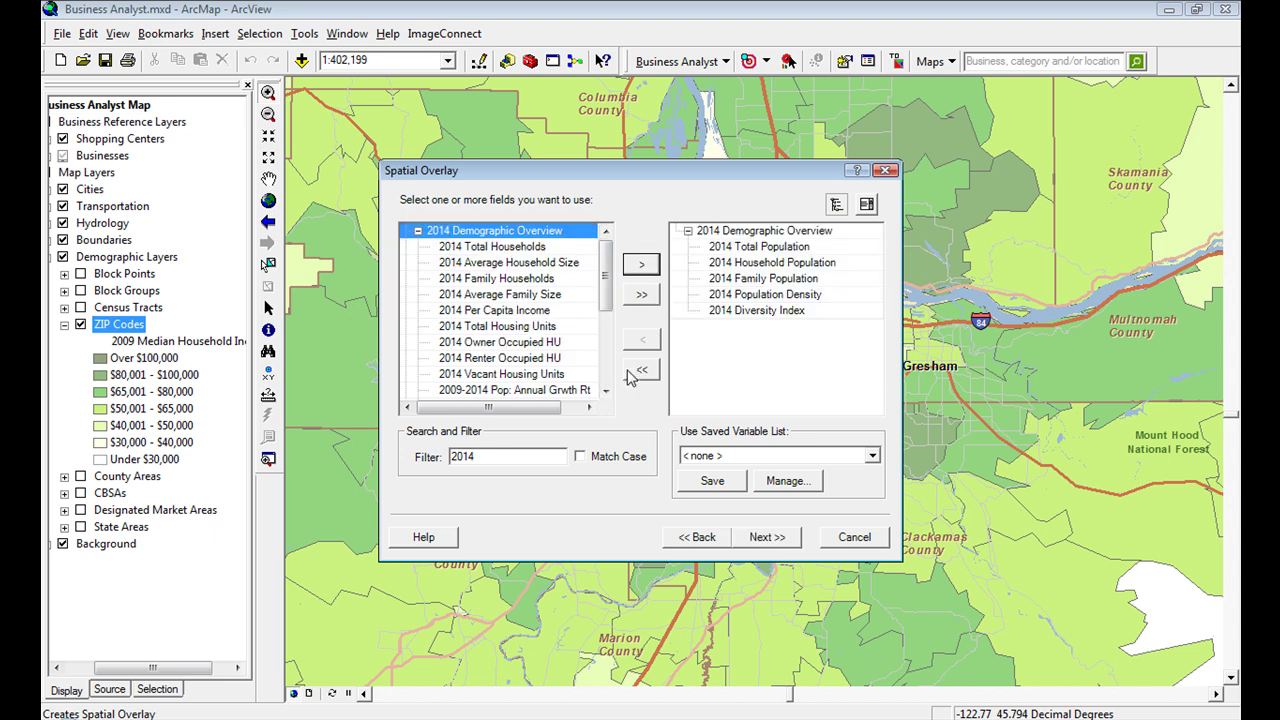
Step: Filter fields by 'land', select Land Area in Square Miles, then close Spatial Overlay unrun
{"action": "left_click_drag", "start_coordinate": [490, 456], "coordinate": [436, 453]}
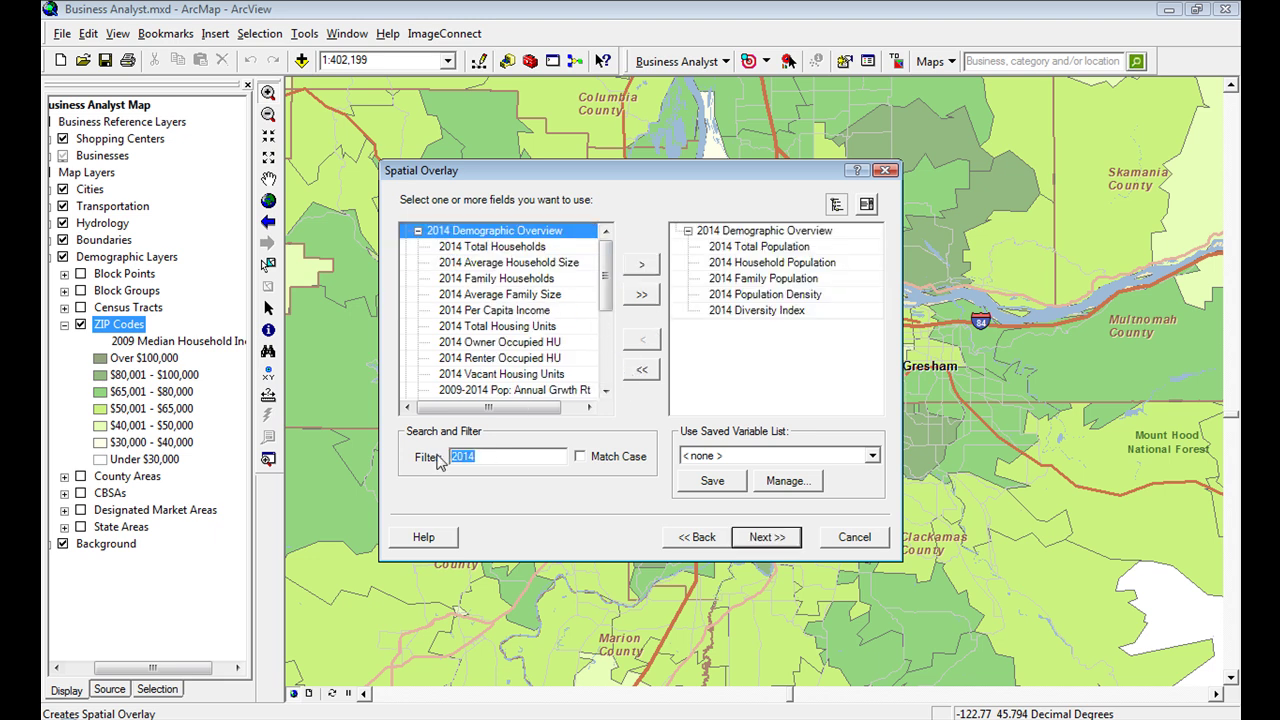
{"action": "type", "text": "land"}
{"action": "left_click", "coordinate": [418, 262]}
{"action": "left_click", "coordinate": [486, 280]}
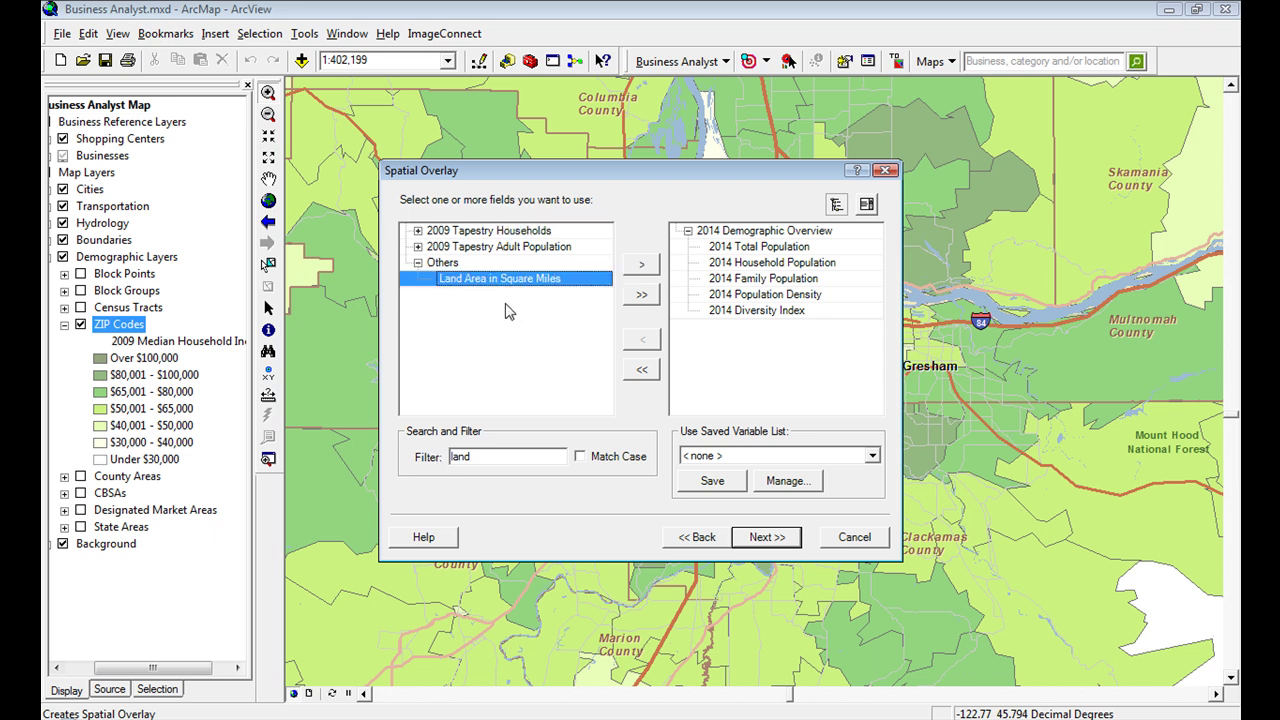
{"action": "left_click", "coordinate": [886, 172]}
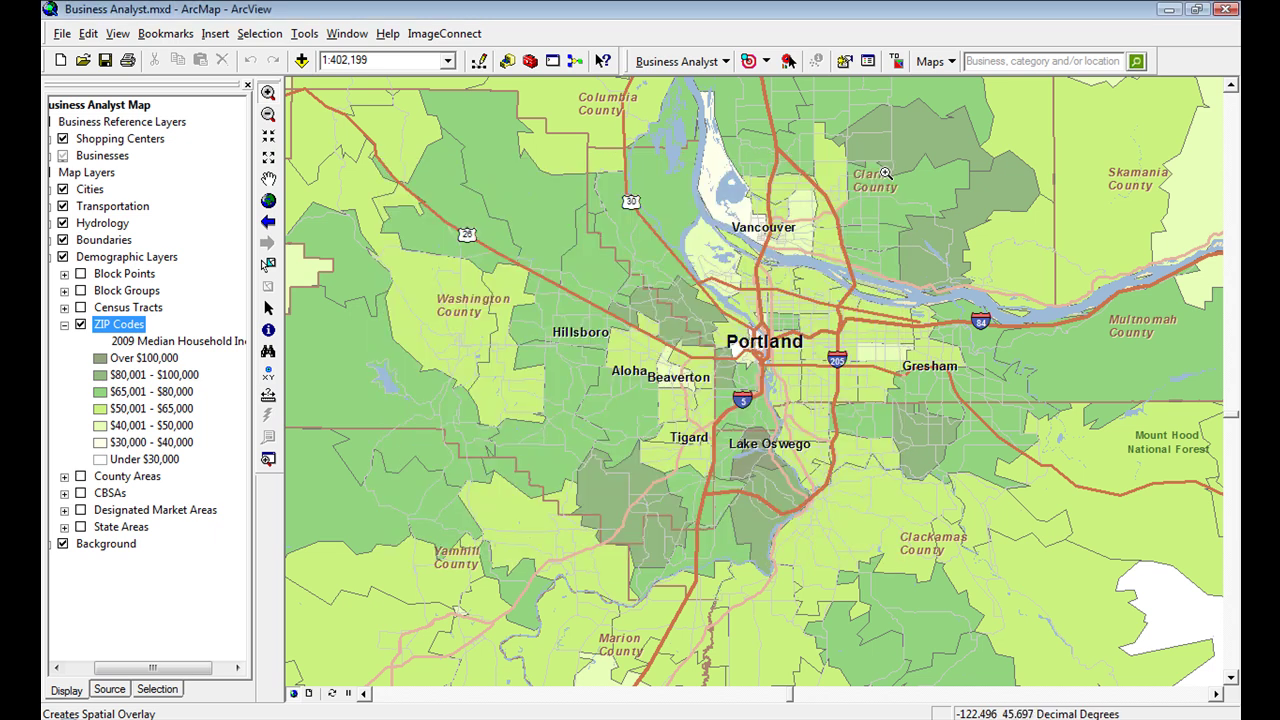